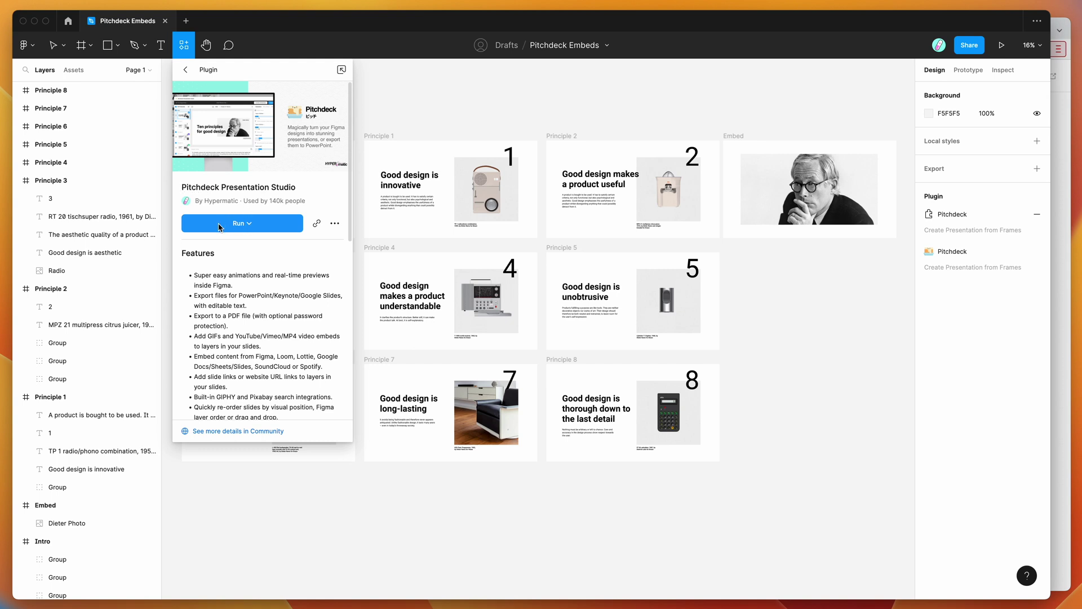
Open the Pitchdeck plugin's ··· options menu and dismiss it without removing the plugin
left_click(335, 226)
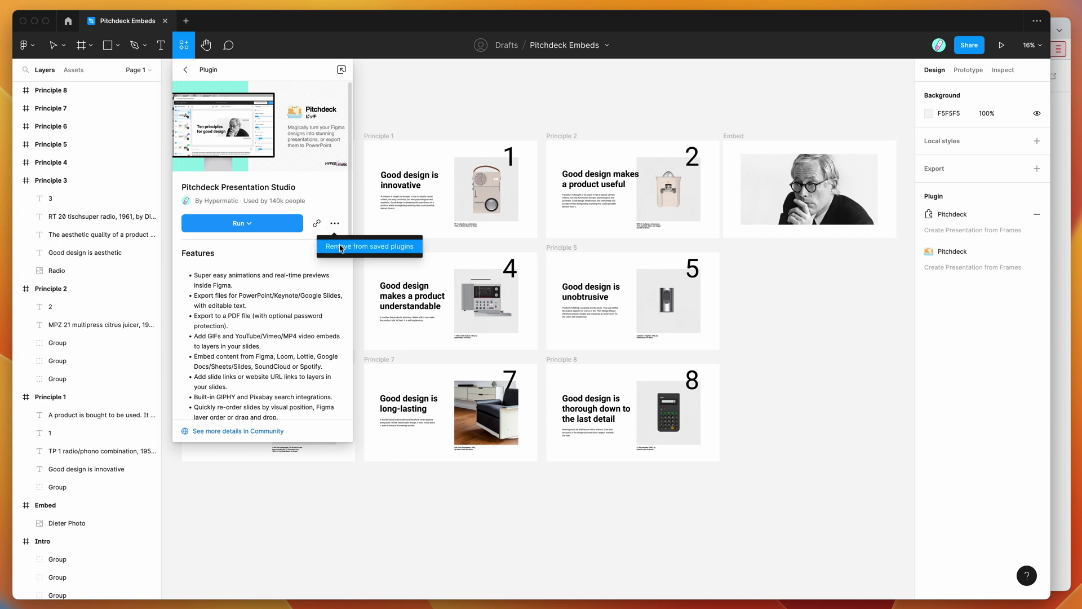
left_click(323, 201)
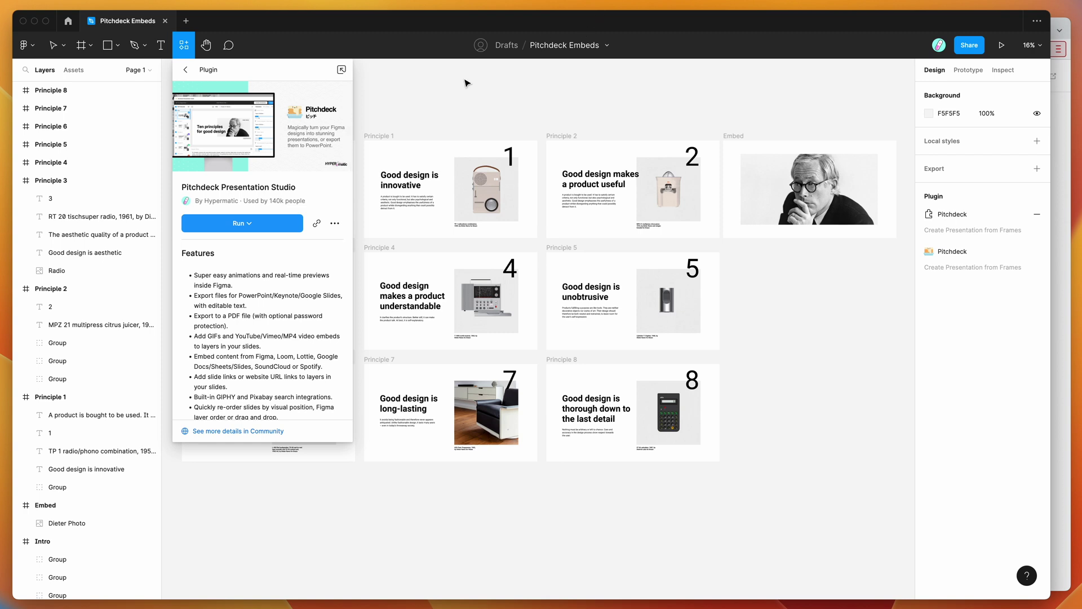
Close the plugin details and launch Pitchdeck Presentation Studio from Plugins > Saved plugins
left_click(430, 92)
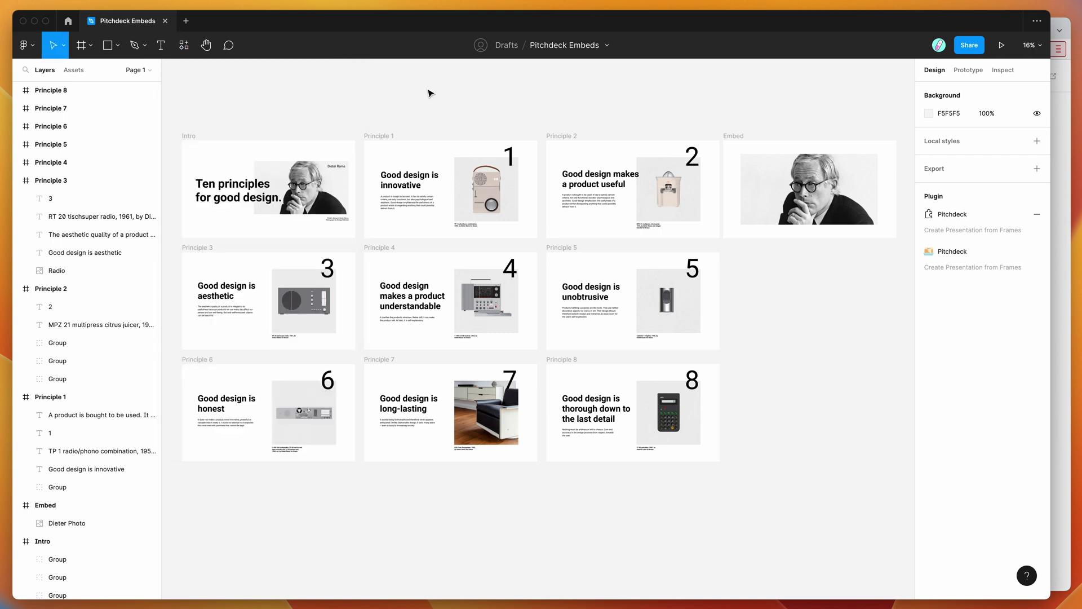
right_click(428, 92)
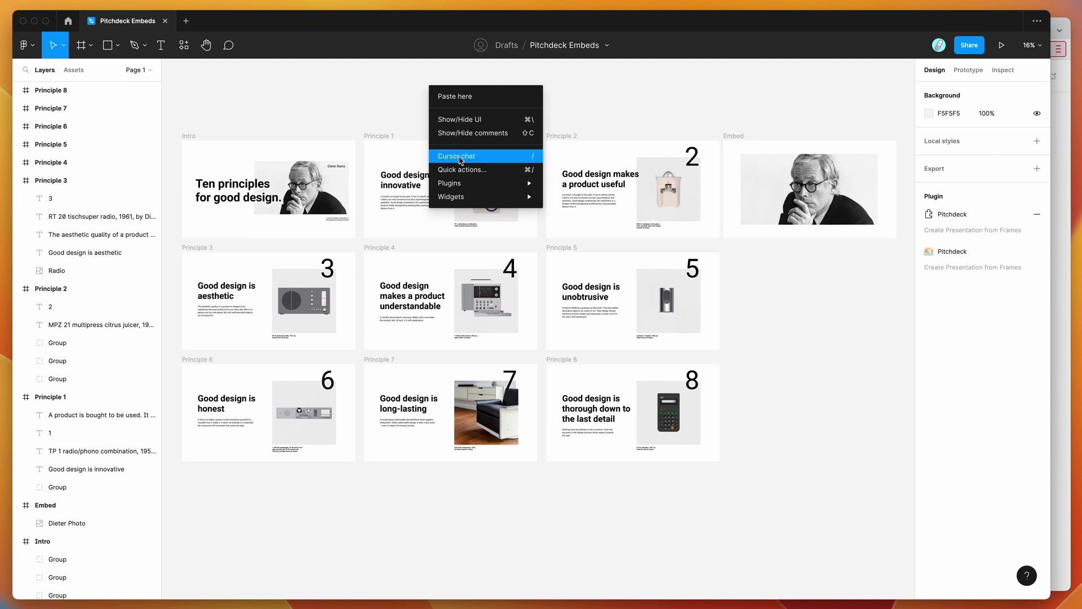
mouse_move(465, 186)
mouse_move(589, 358)
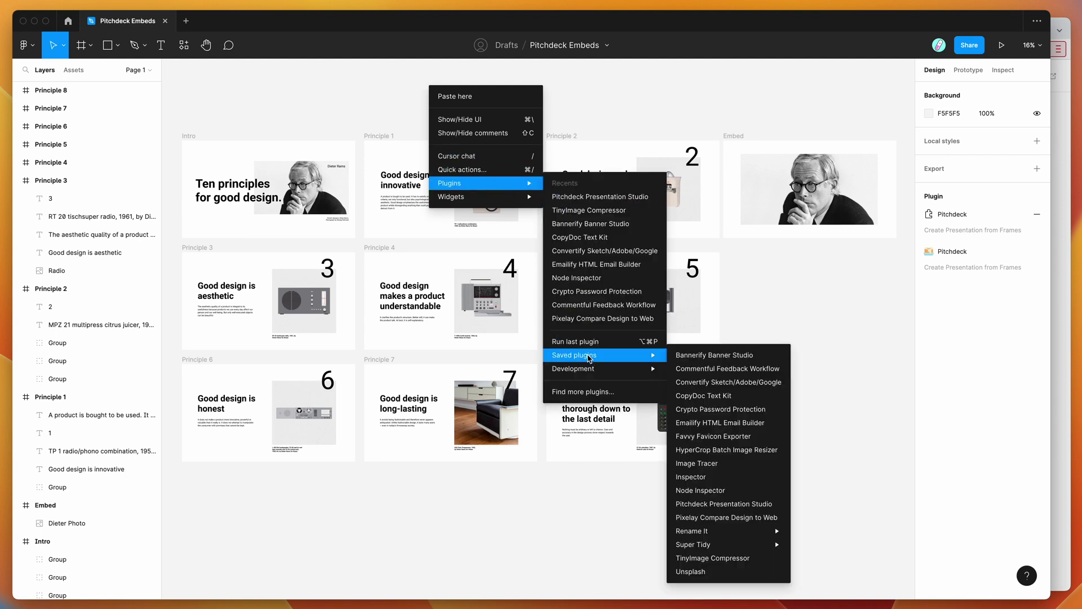
left_click(702, 504)
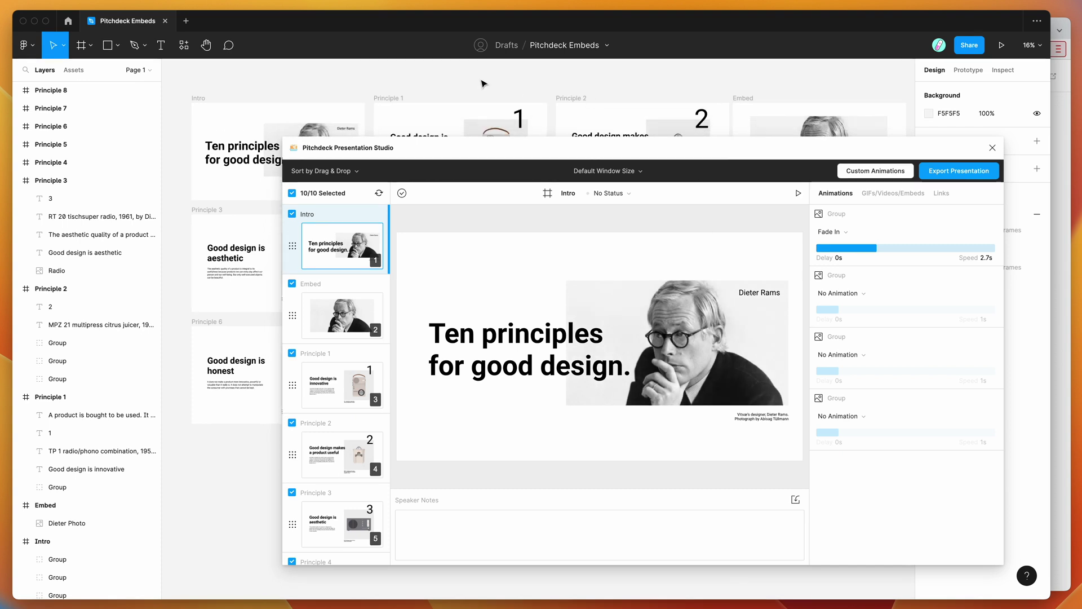
Select the Intro and Principle 1 frames to preview them in Pitchdeck
left_click(207, 92)
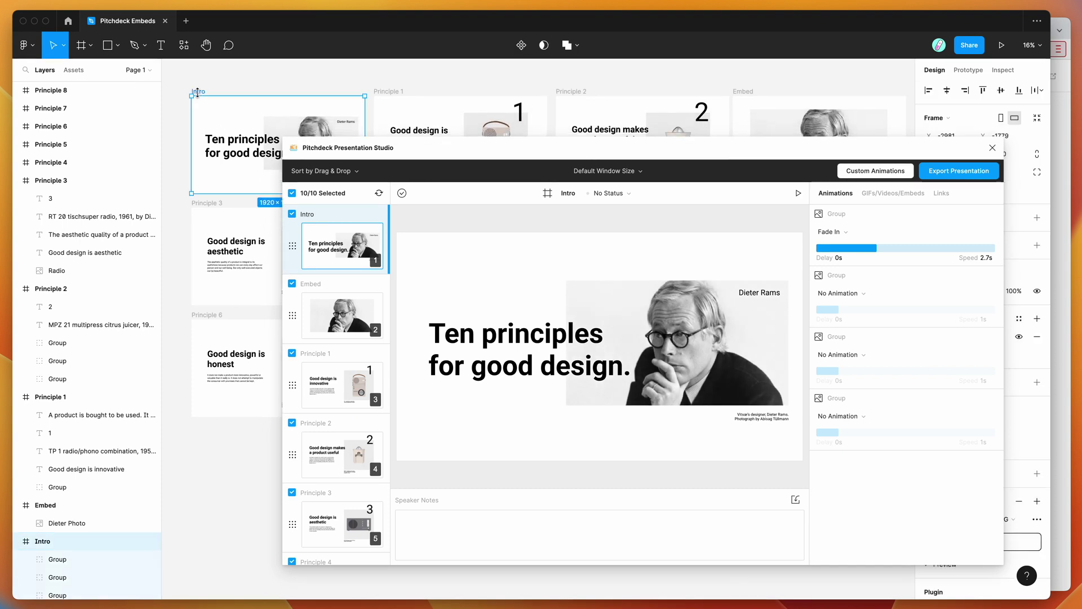
left_click(393, 95)
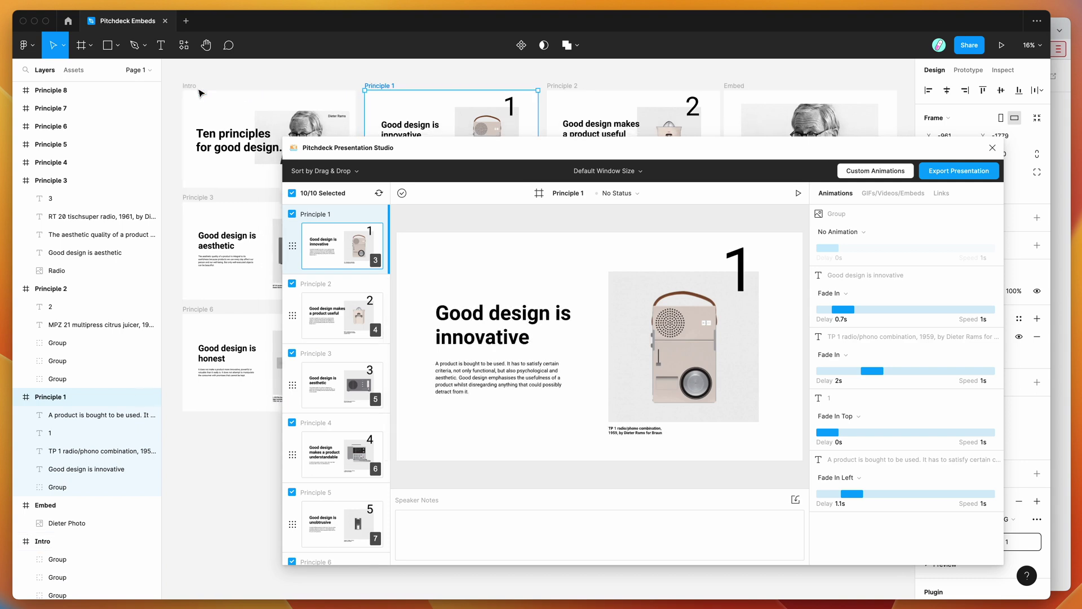
left_click_drag(399, 156, 397, 162)
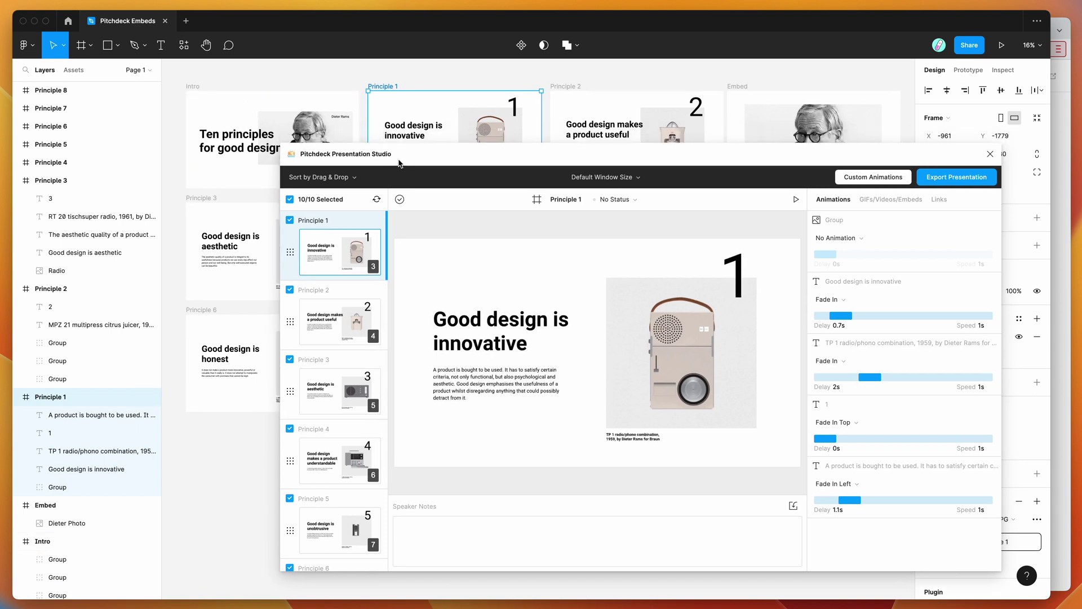
left_click(340, 78)
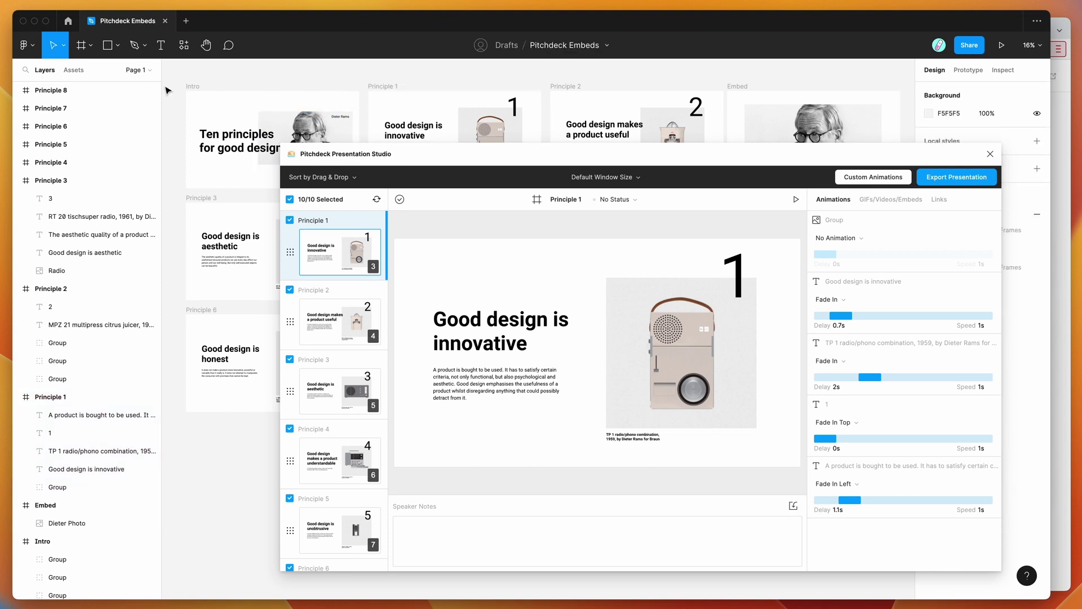
Collapse the Intro and Embed layers, then select the TP 1 caption and number 1 layers in Principle 1
left_click(192, 87)
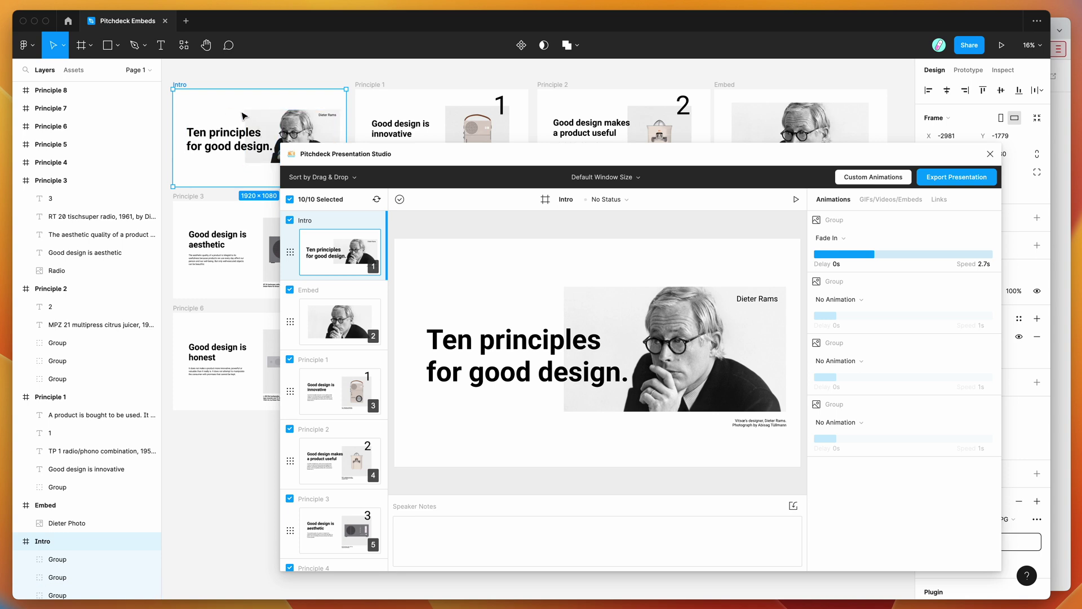
left_click(16, 541)
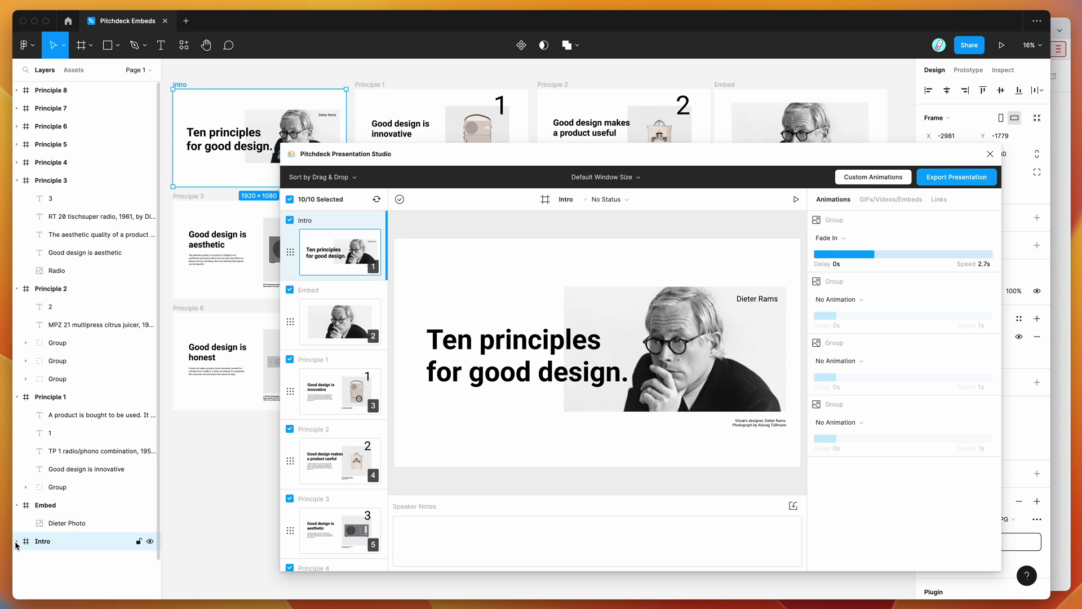
left_click(17, 505)
left_click(73, 469)
left_click(69, 451)
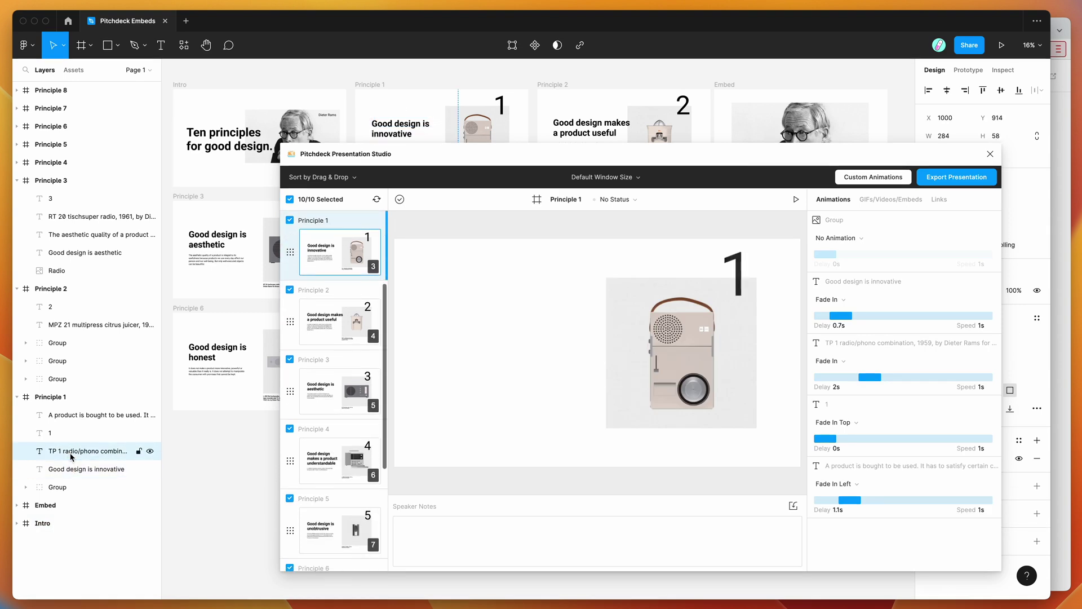
left_click(66, 436)
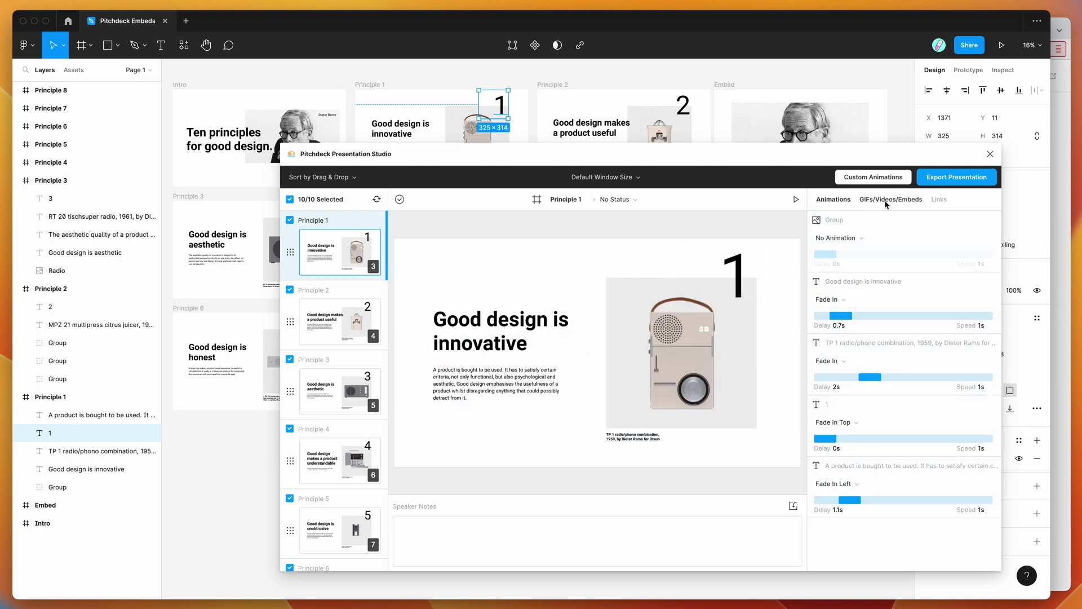
Pan the canvas right and select the Embed frame to preview it in Pitchdeck
left_click(701, 79)
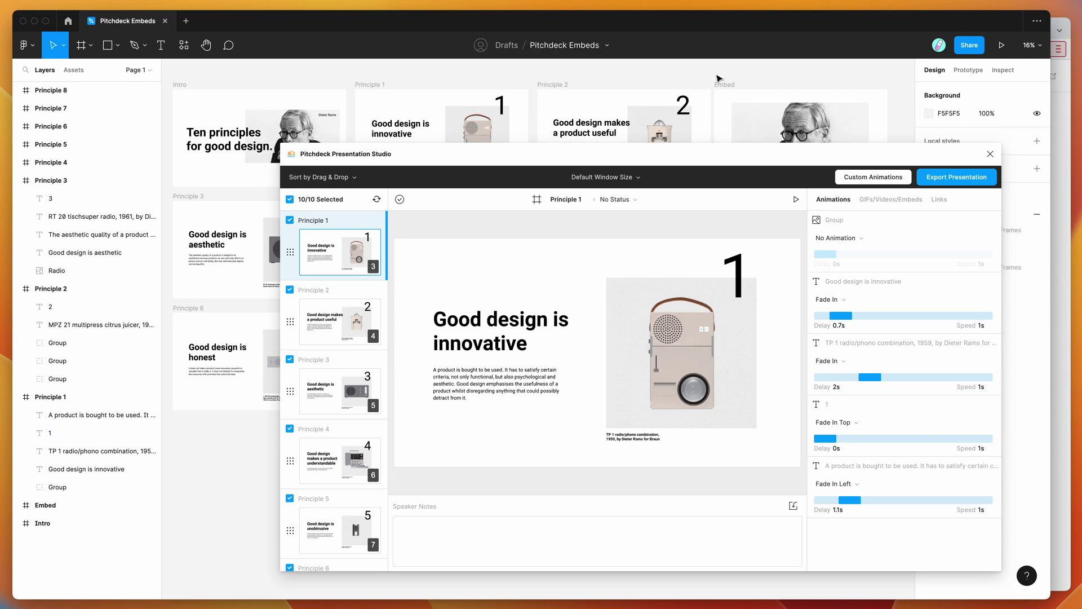
scroll(722, 81, "right", 3)
scroll(747, 85, "right", 5)
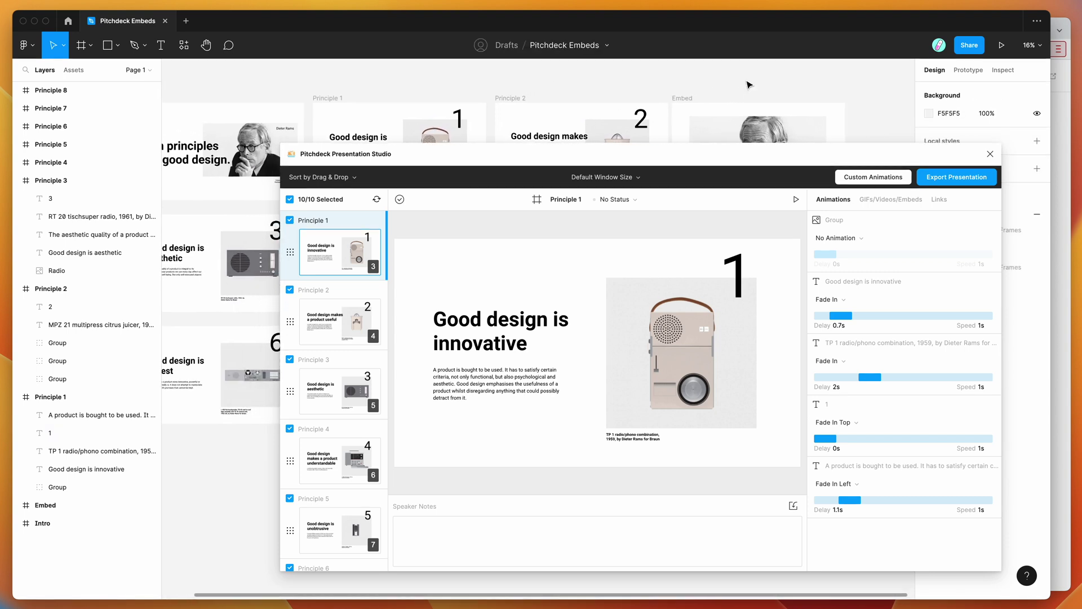
left_click_drag(768, 161, 775, 164)
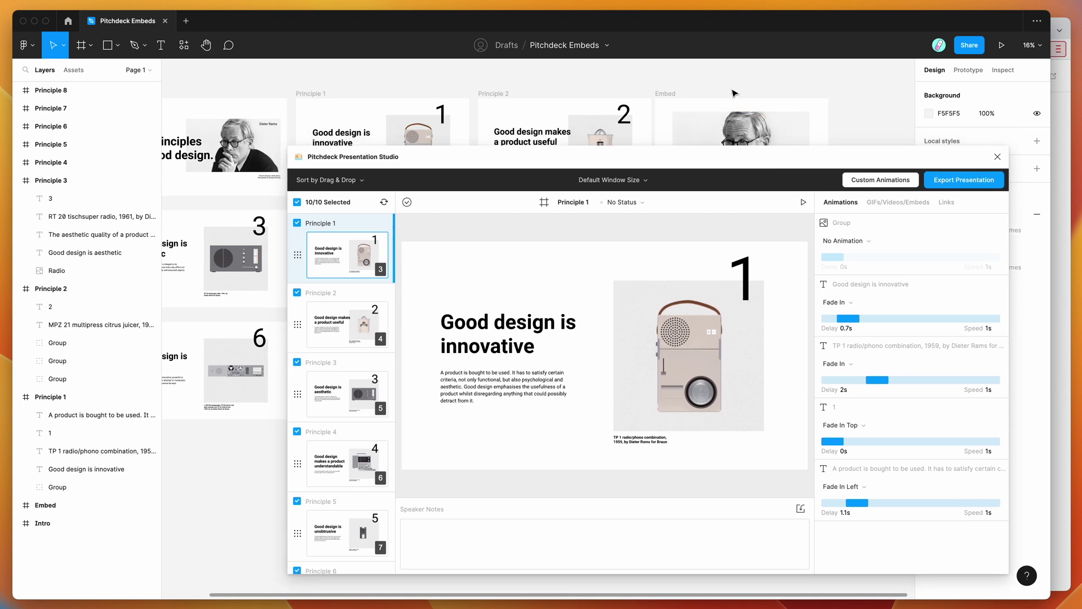
scroll(720, 89, "right", 5)
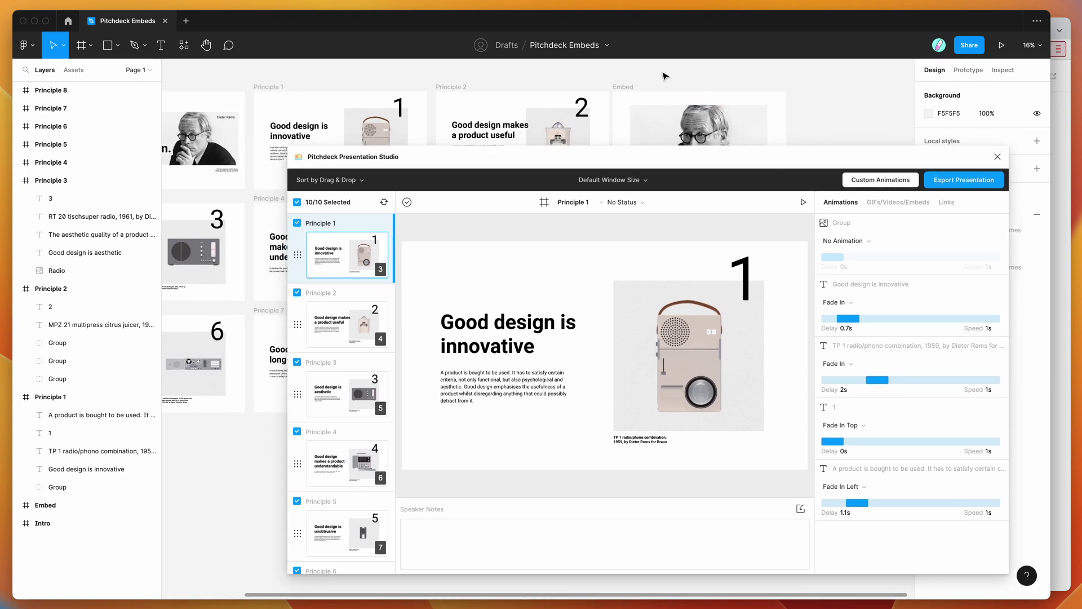
scroll(638, 77, "right", 1)
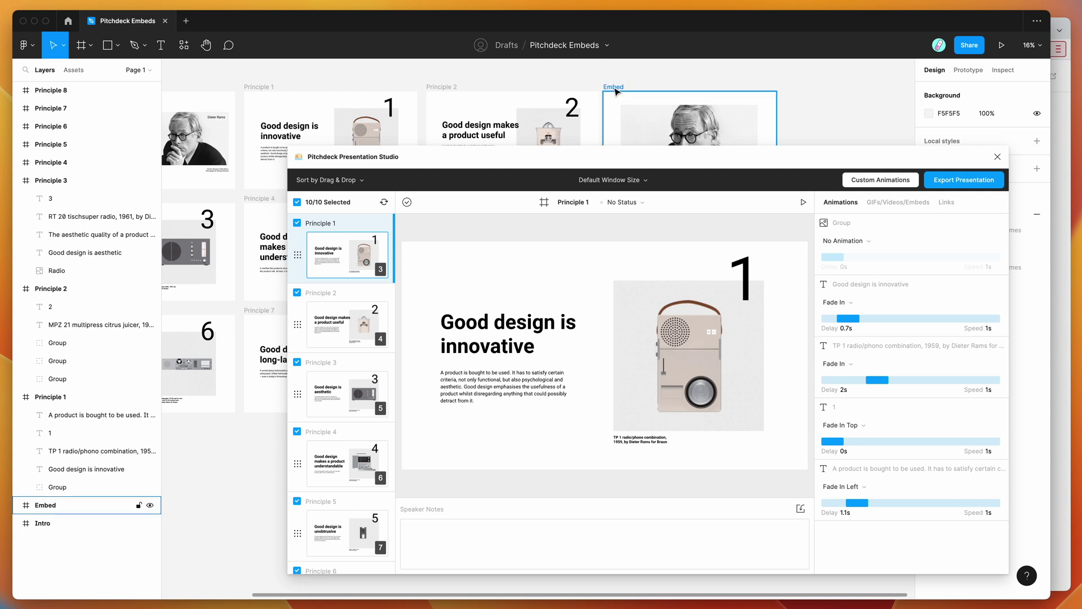
left_click(616, 92)
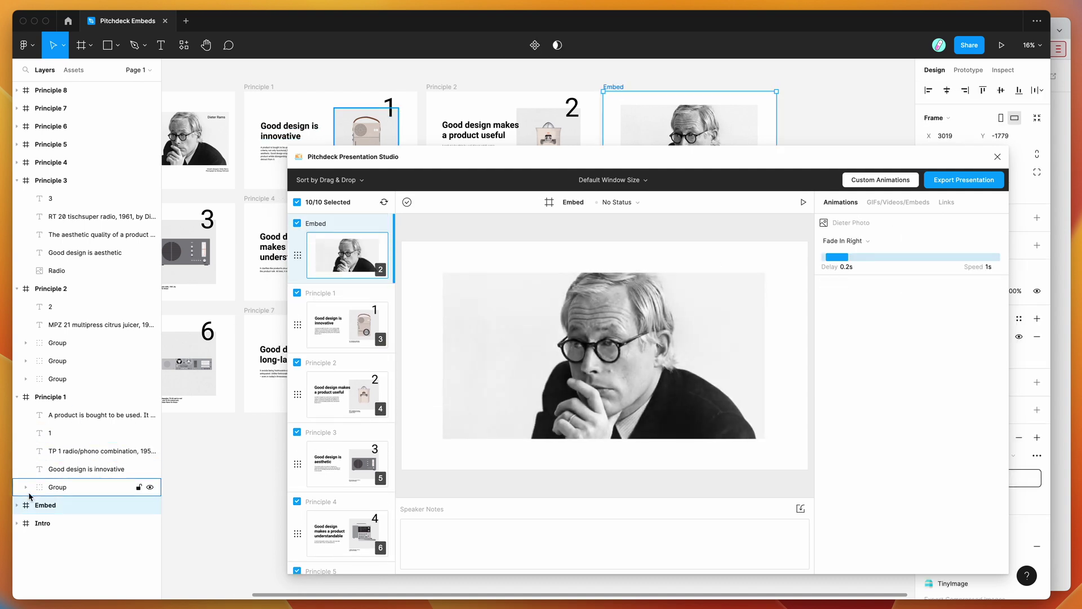
Expand the Embed frame's layers and select the Dieter Photo layer
left_click(17, 505)
left_click(54, 524)
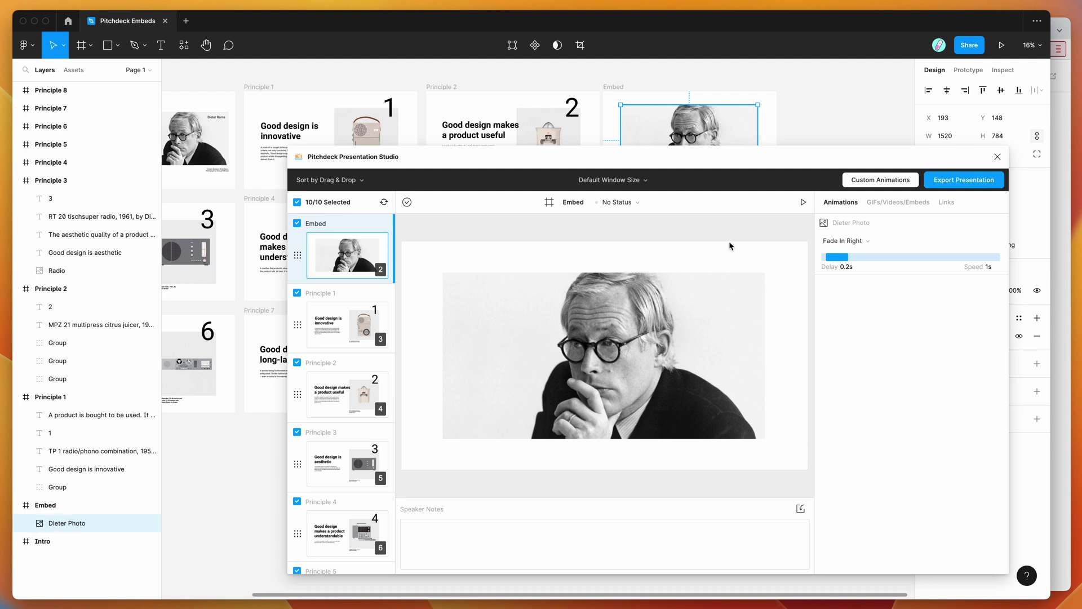
left_click_drag(723, 166, 702, 157)
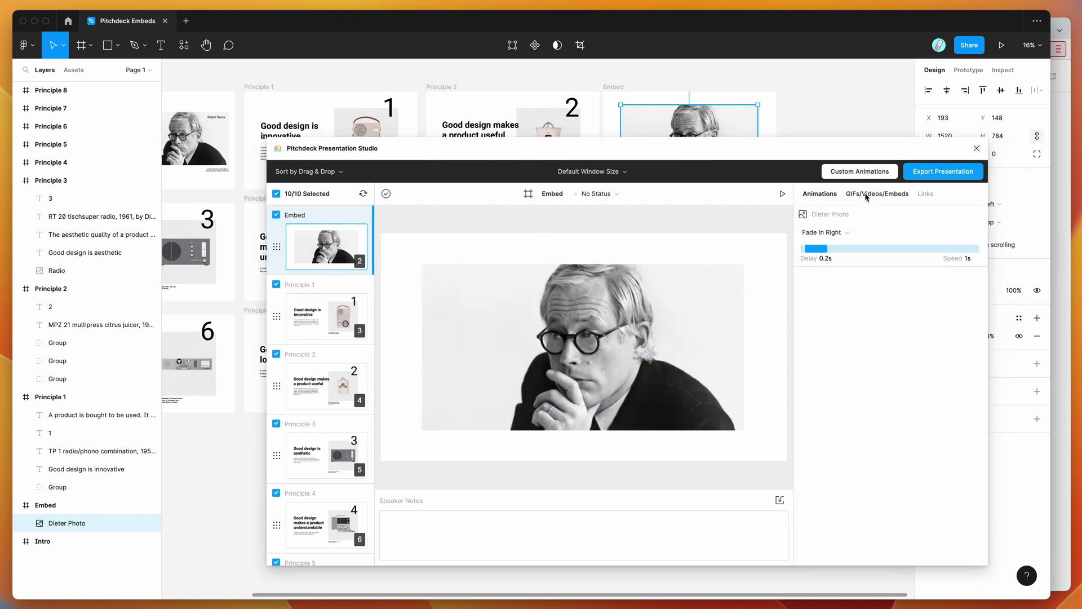
Open the GIFs/Videos/Embeds options for Dieter Photo and bring up the Hypermatic embedding guide
left_click(868, 194)
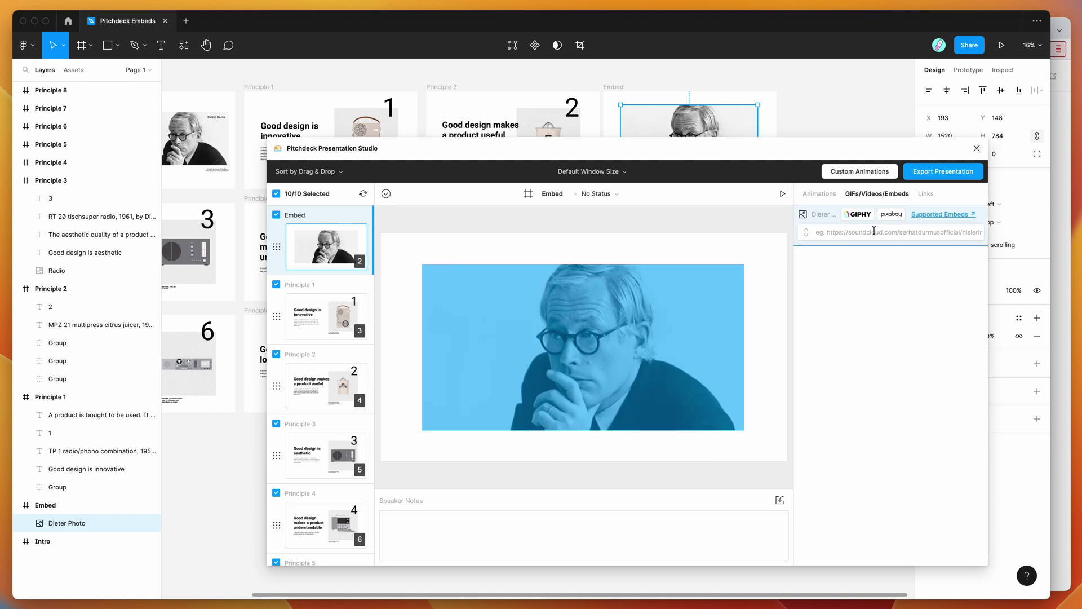
left_click(851, 233)
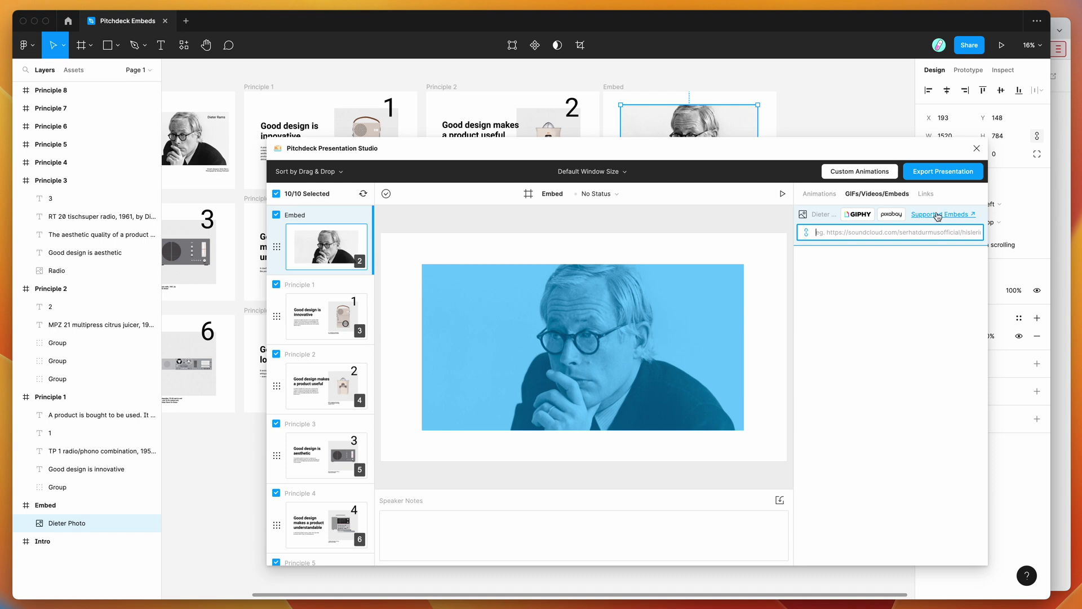
left_click(1060, 227)
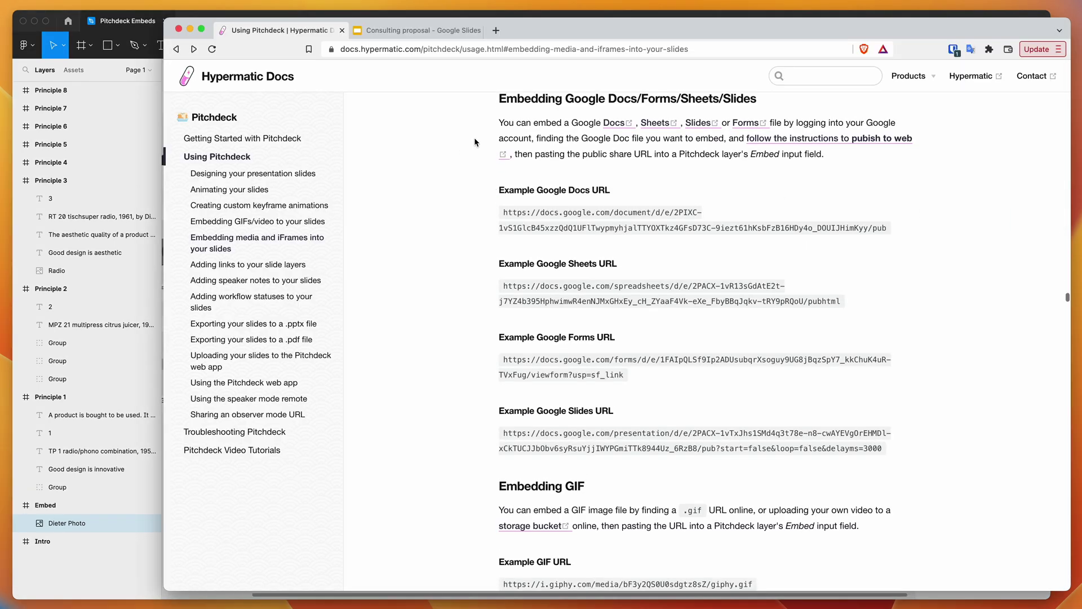
Review the guide's Google Slides example URL, then switch to the Consulting proposal deck
scroll(467, 247, "up", 5)
scroll(467, 246, "up", 4)
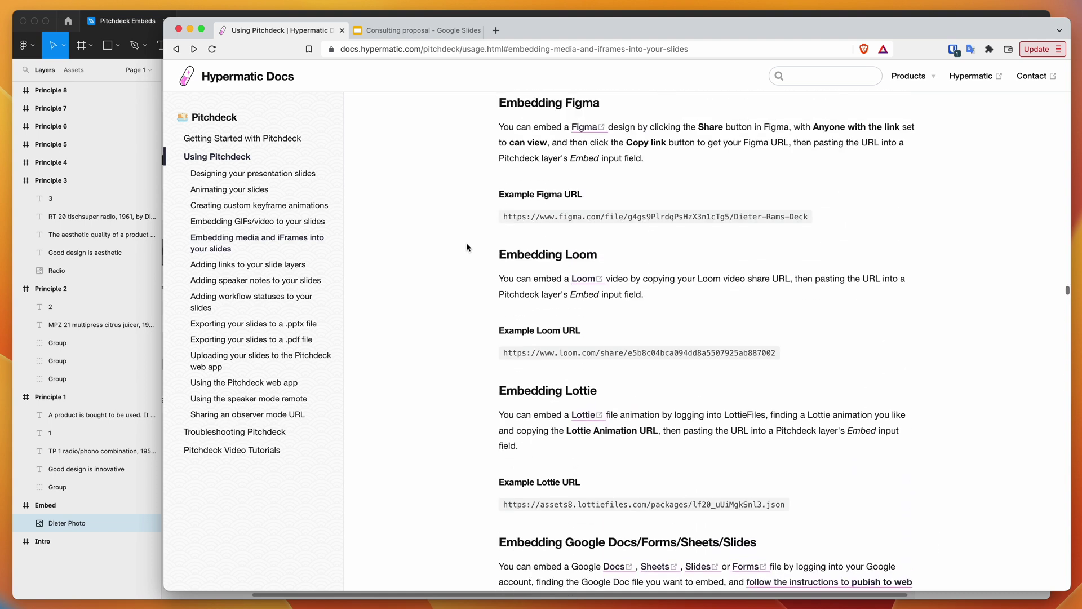
scroll(466, 247, "down", 10)
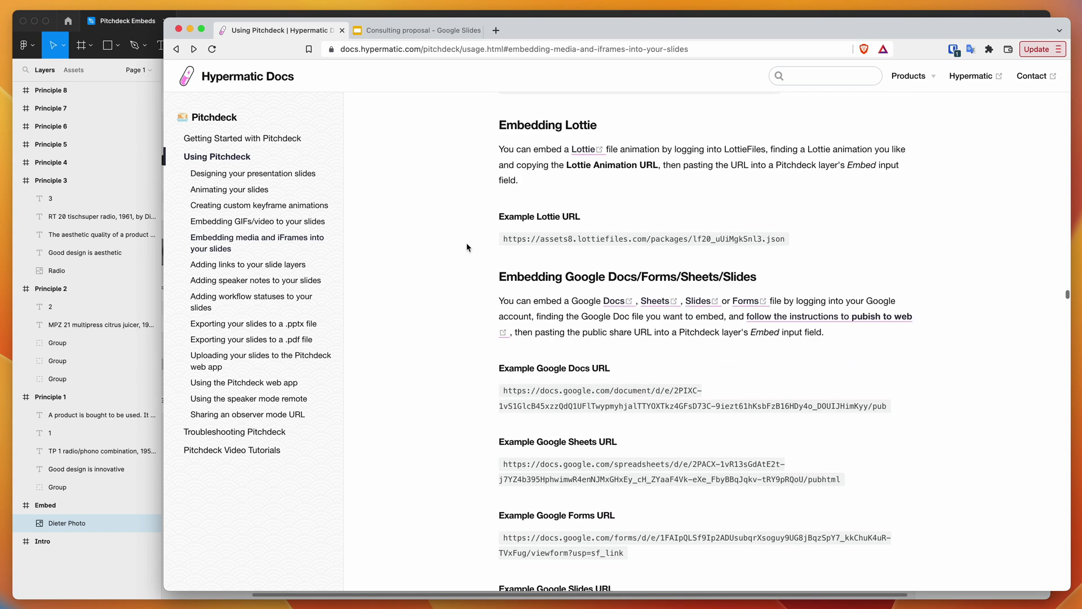
scroll(467, 247, "up", 2)
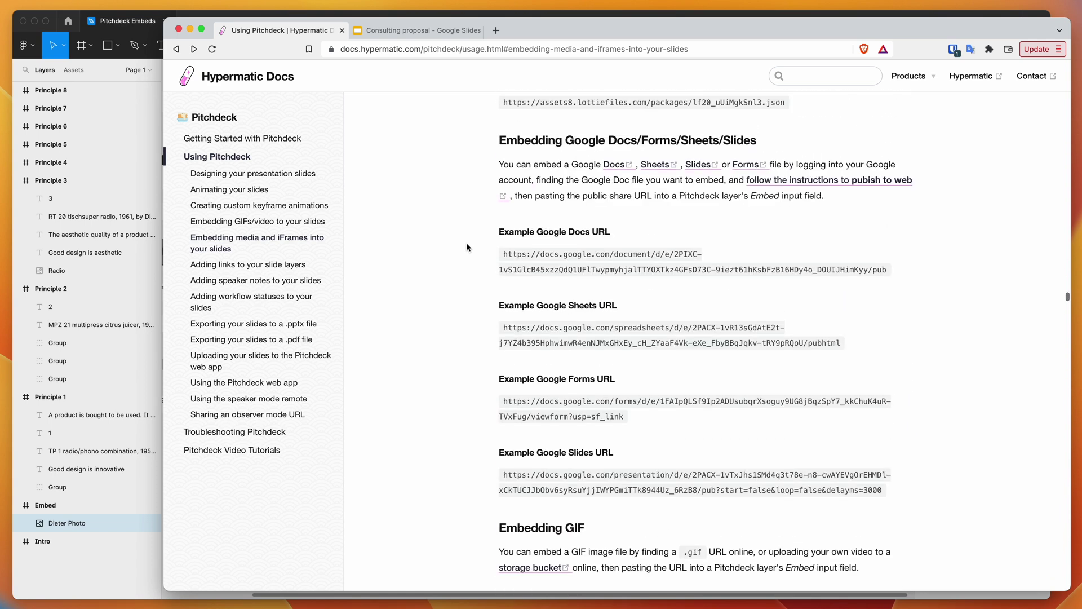
scroll(468, 401, "down", 1)
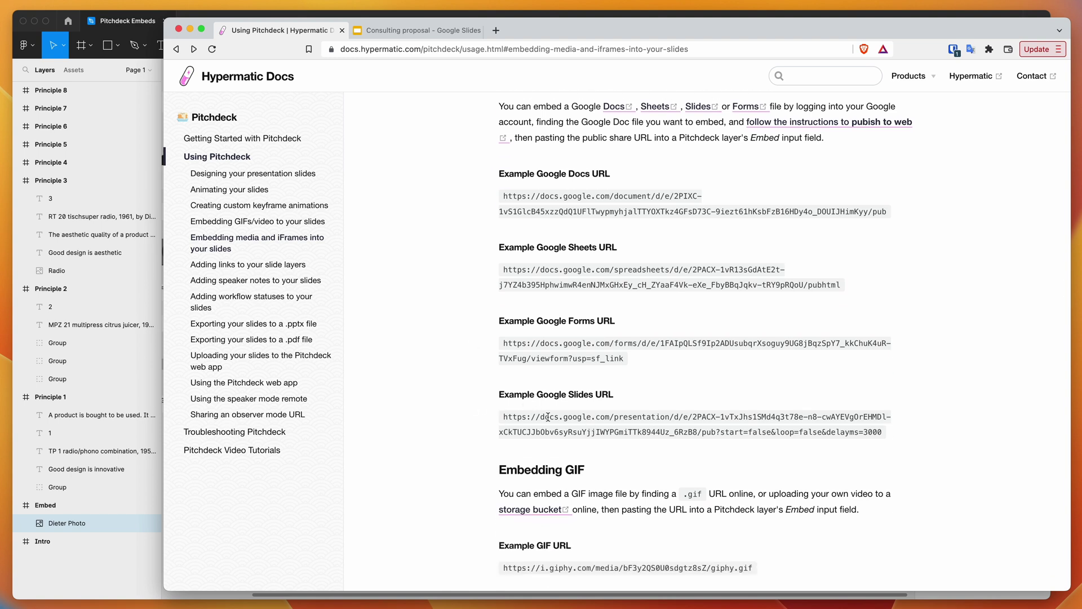
scroll(478, 417, "down", 1)
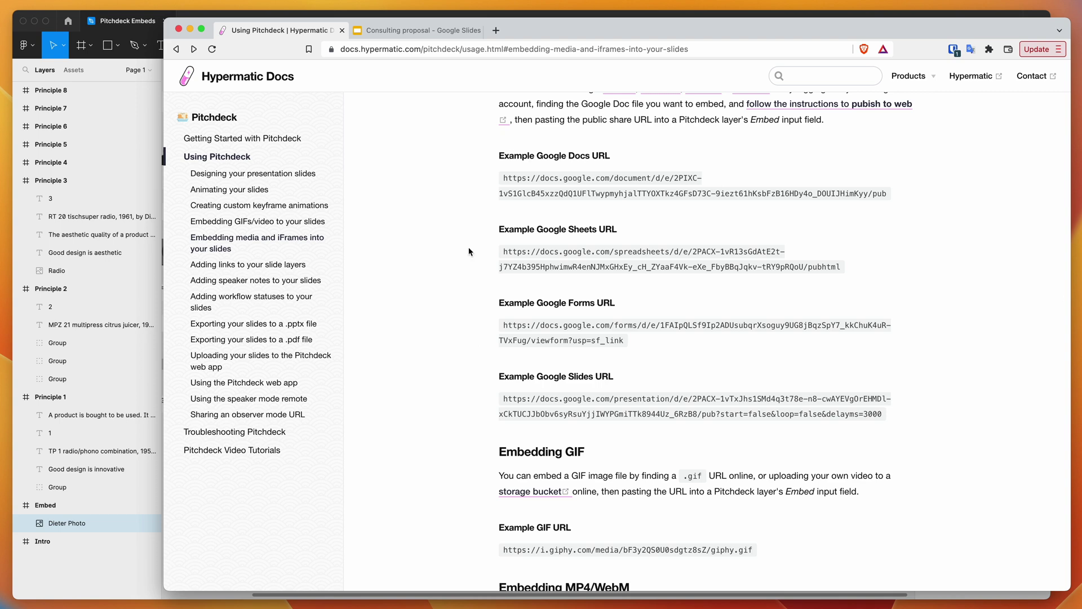
left_click(400, 31)
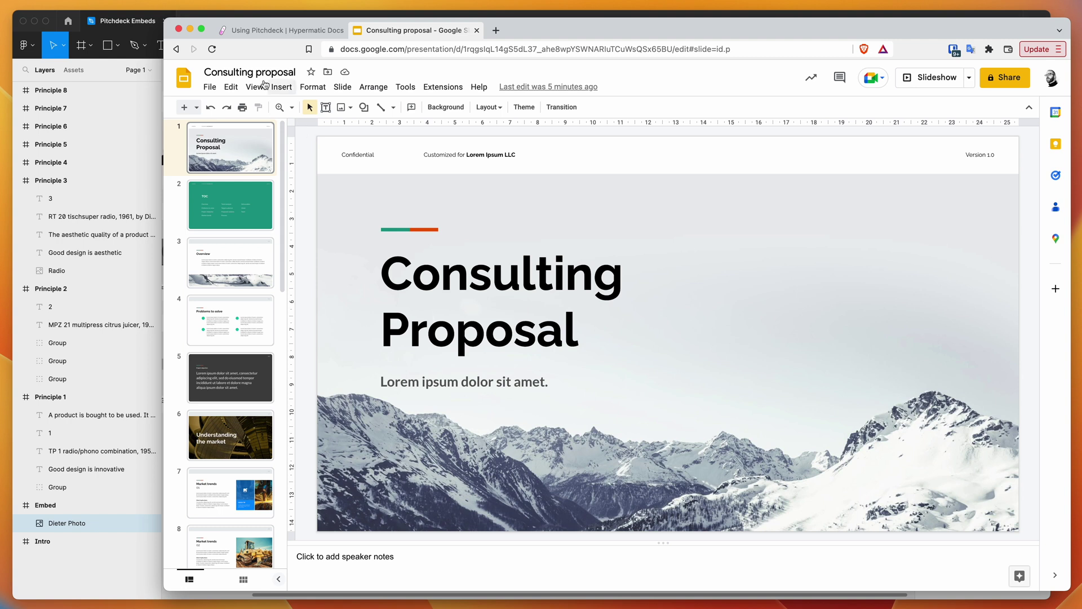
Open File > Share > Publish to web for the Consulting proposal deck
left_click(218, 88)
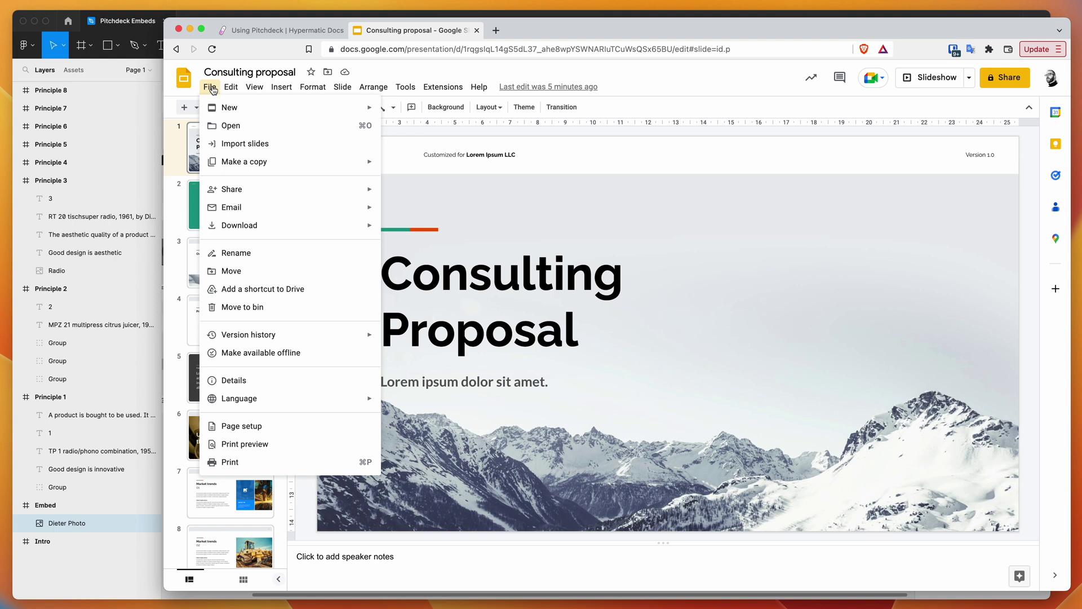
mouse_move(254, 194)
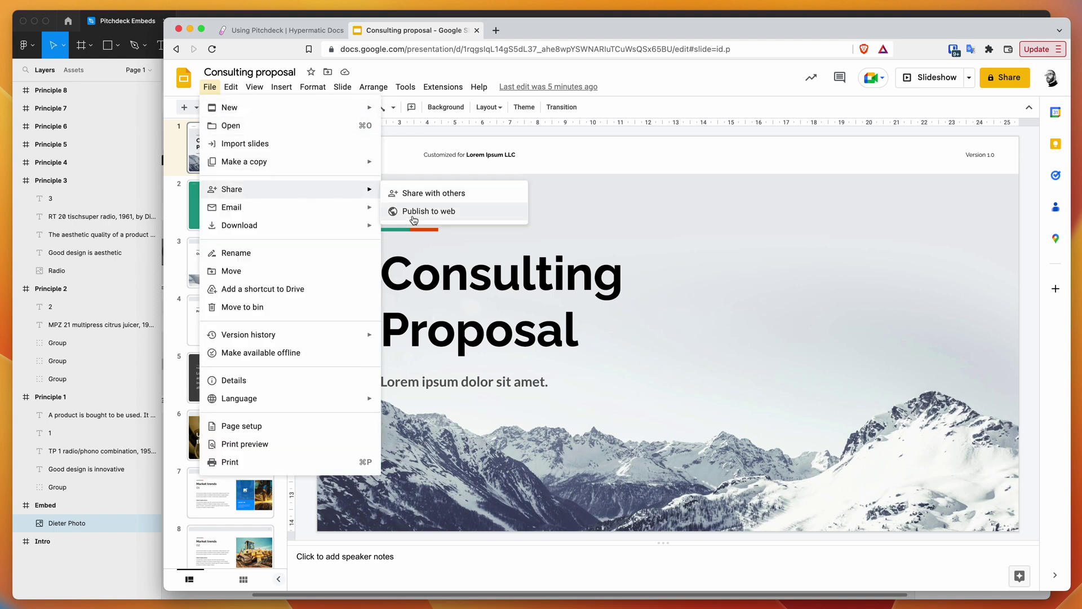
left_click(441, 212)
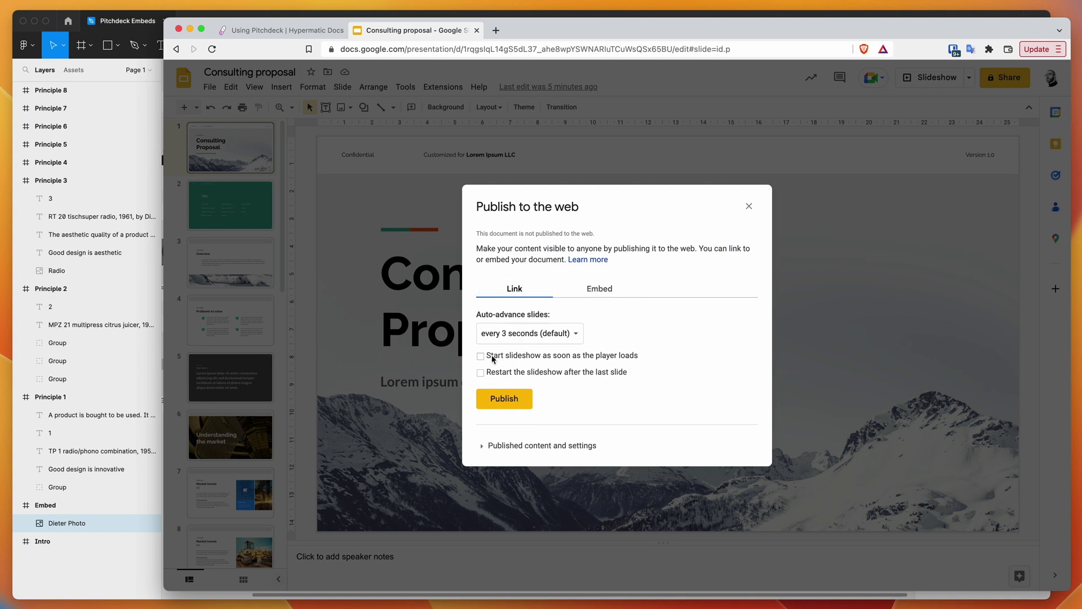
Set auto-advance to every 30 seconds and publish the deck to the web
left_click(531, 333)
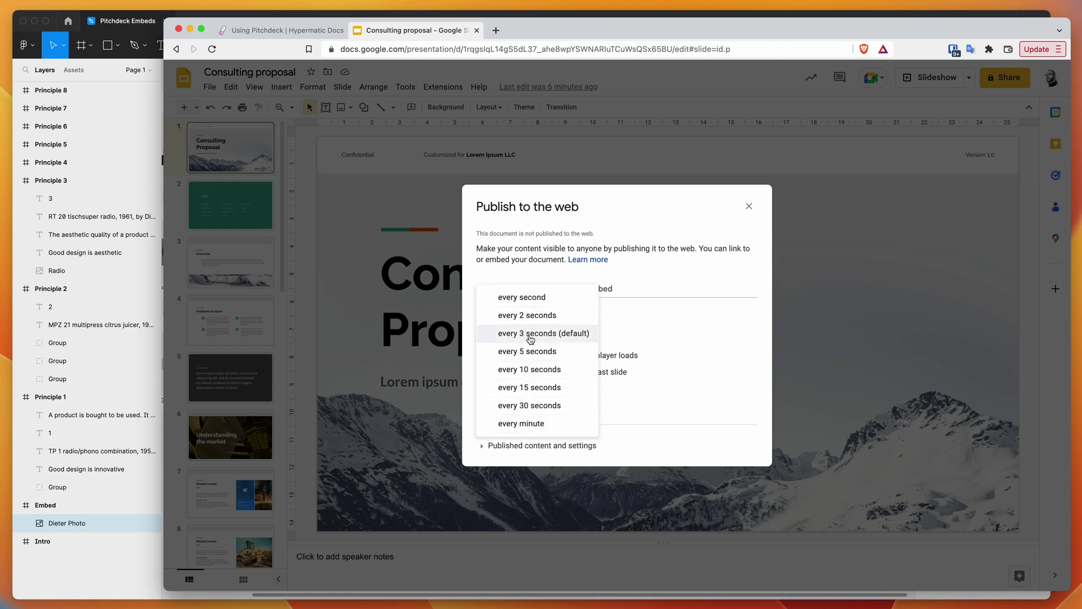
left_click(529, 406)
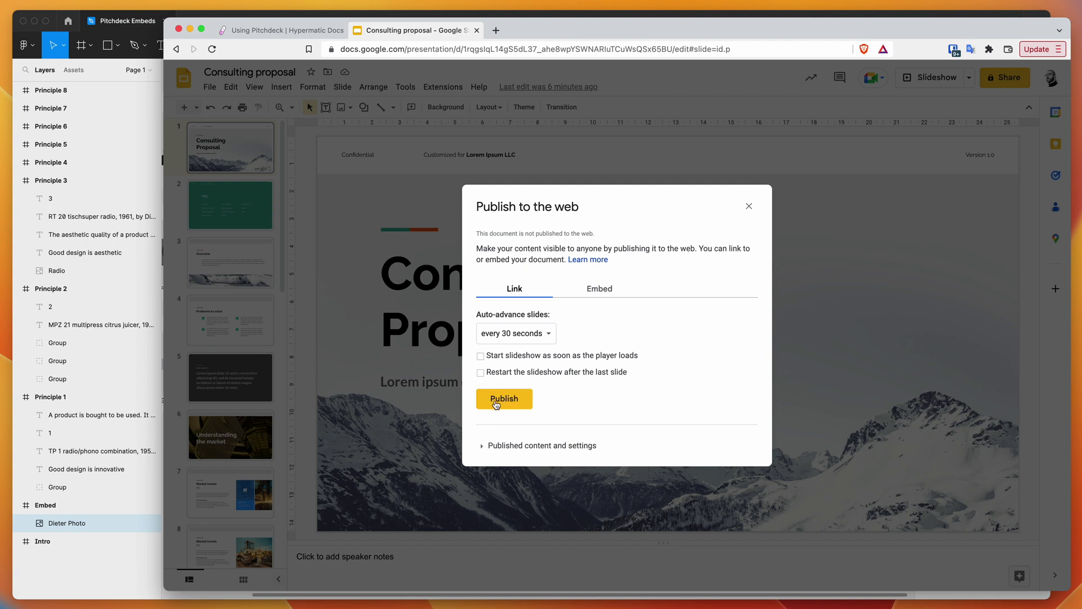
left_click(514, 399)
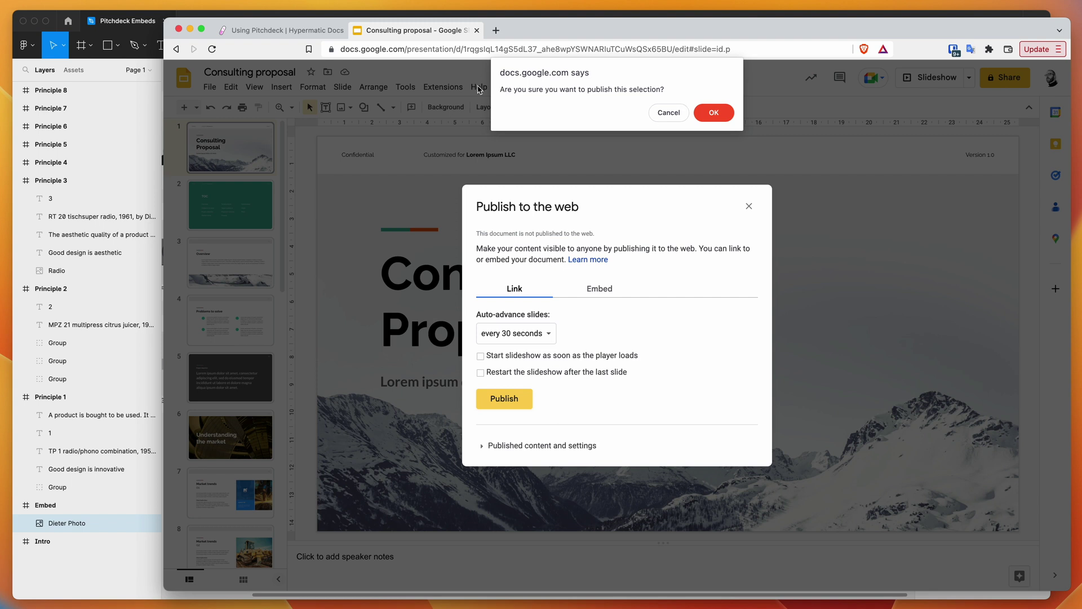
left_click(716, 115)
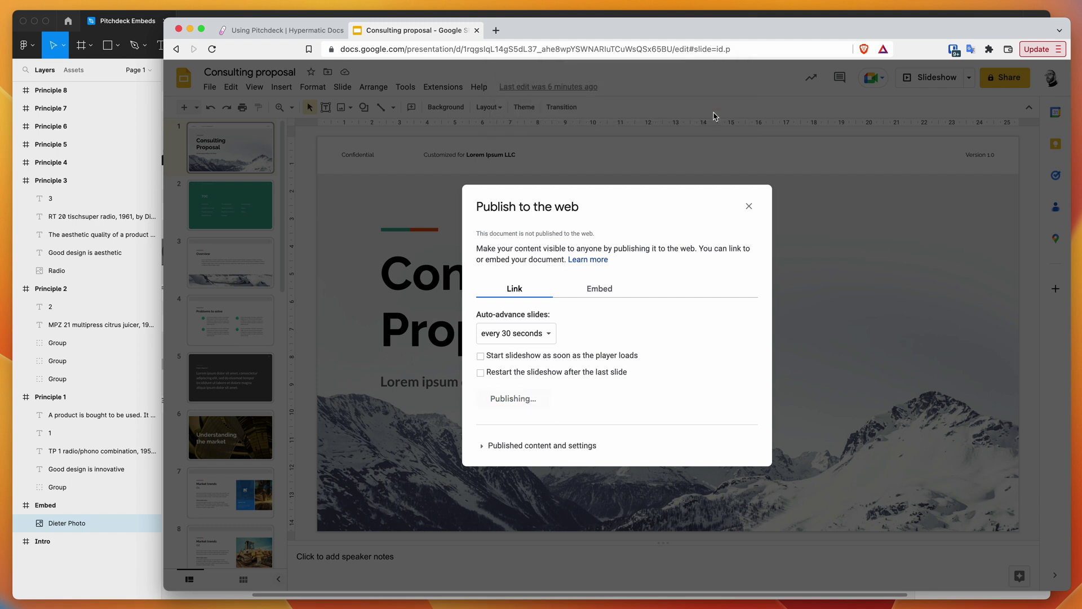
left_click(500, 258)
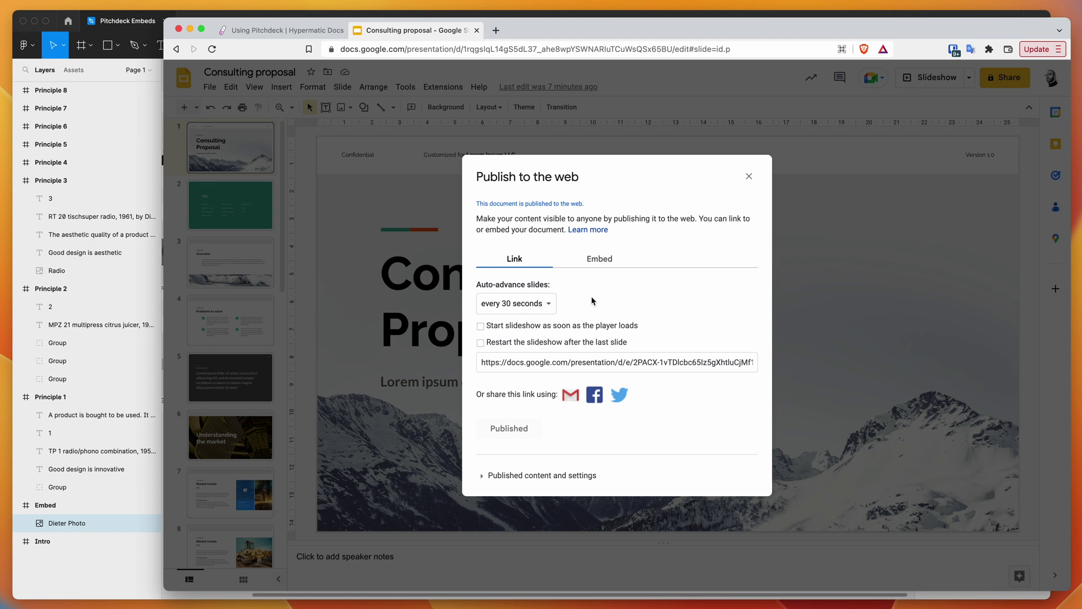
Select and copy the published presentation link, then switch back to Figma
left_click(521, 369)
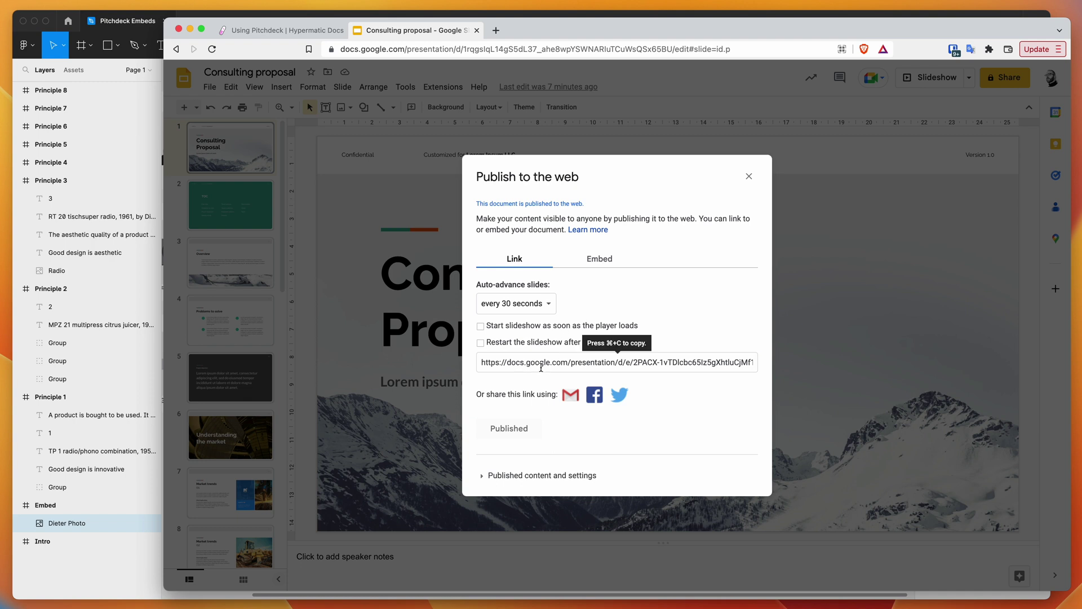
left_click(504, 361)
left_click(630, 363)
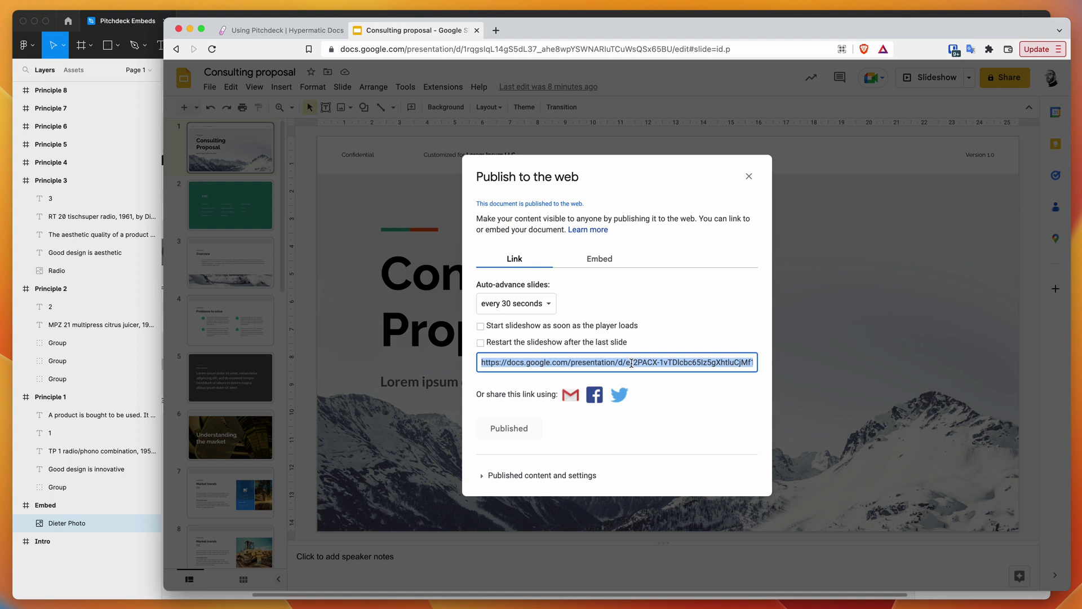
left_click(104, 583)
Paste the published Google Slides link as the Embed slide's embed URL
left_click(843, 237)
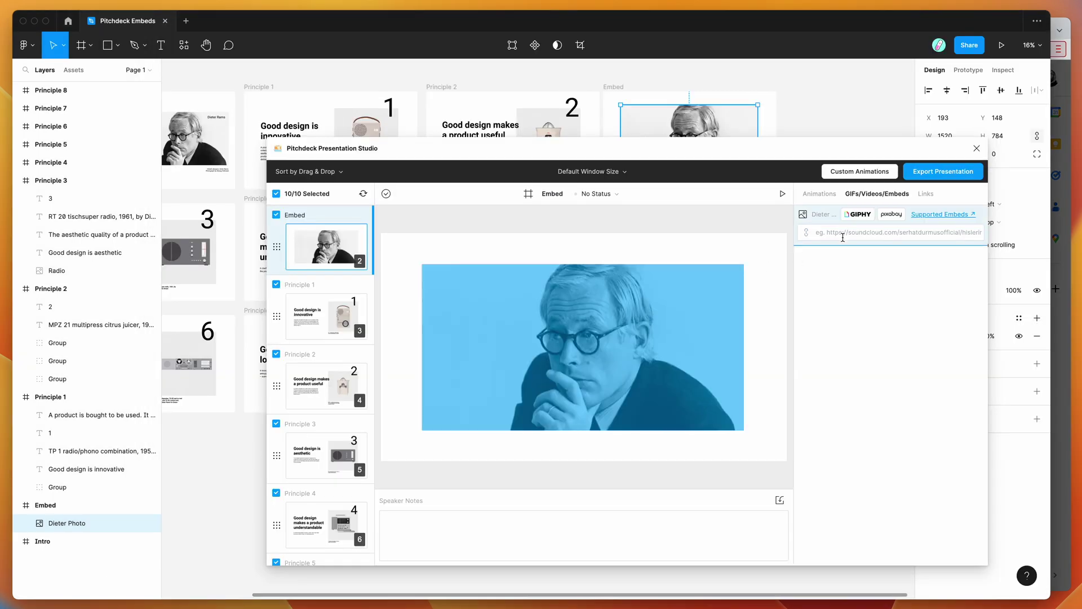
left_click(841, 234)
left_click(893, 197)
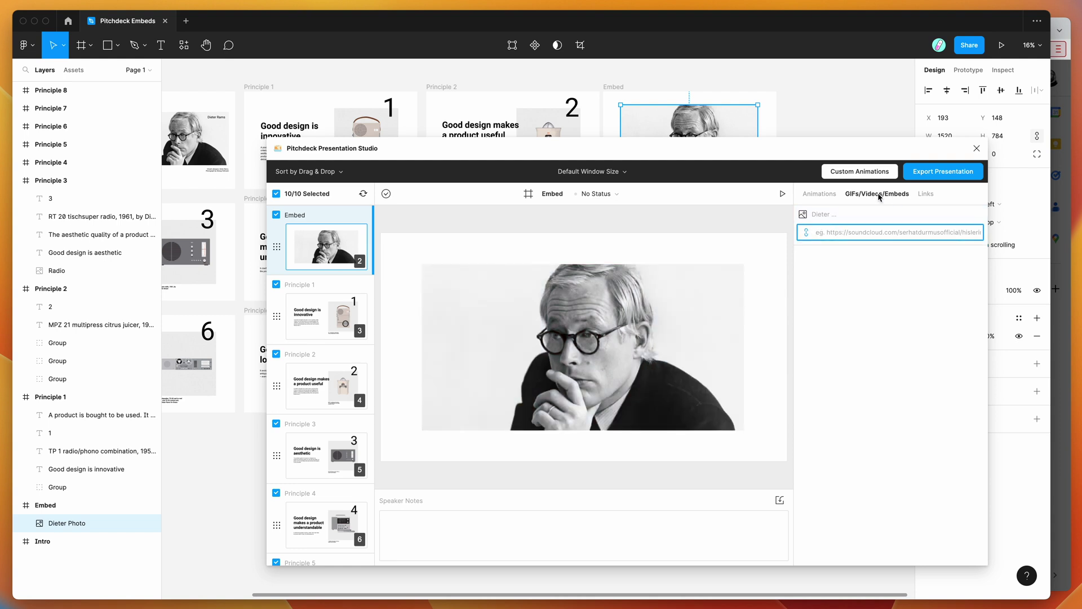
left_click(834, 237)
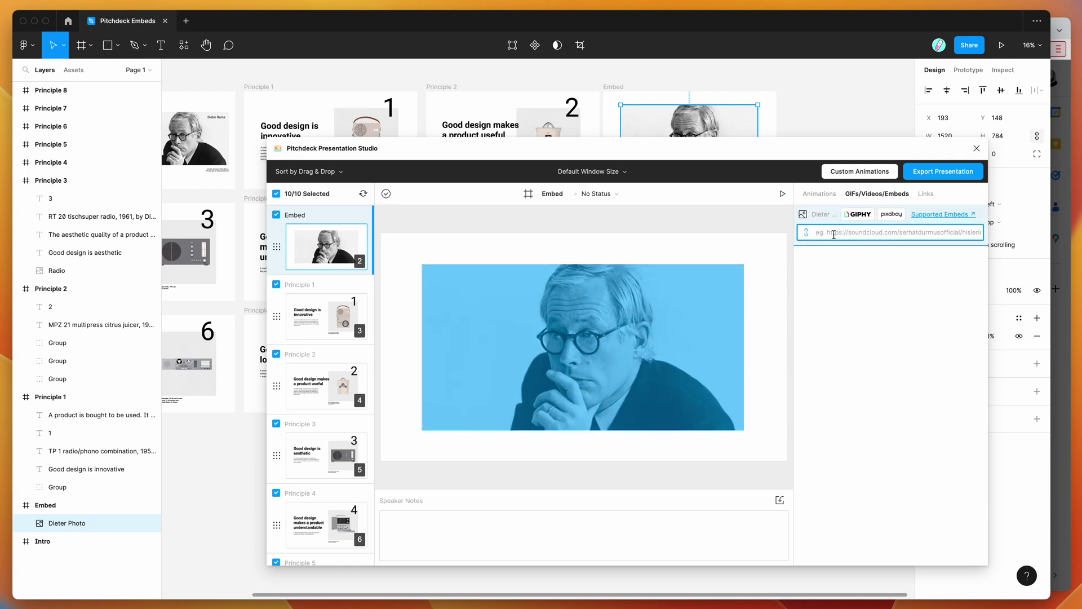
key("super+v")
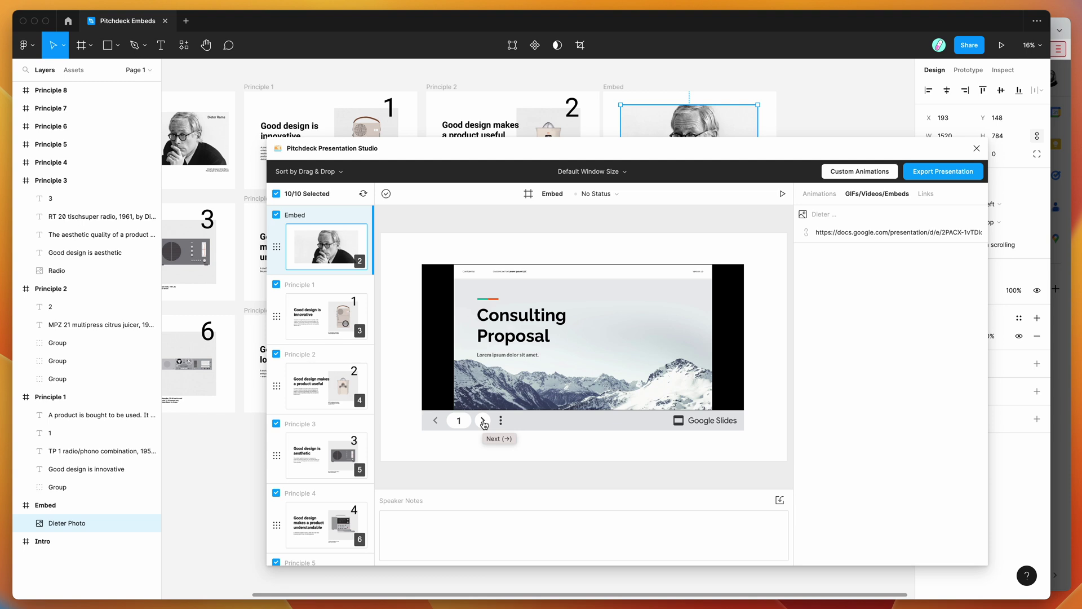
Advance the embedded deck to slide 6, Understanding the market
left_click(483, 421)
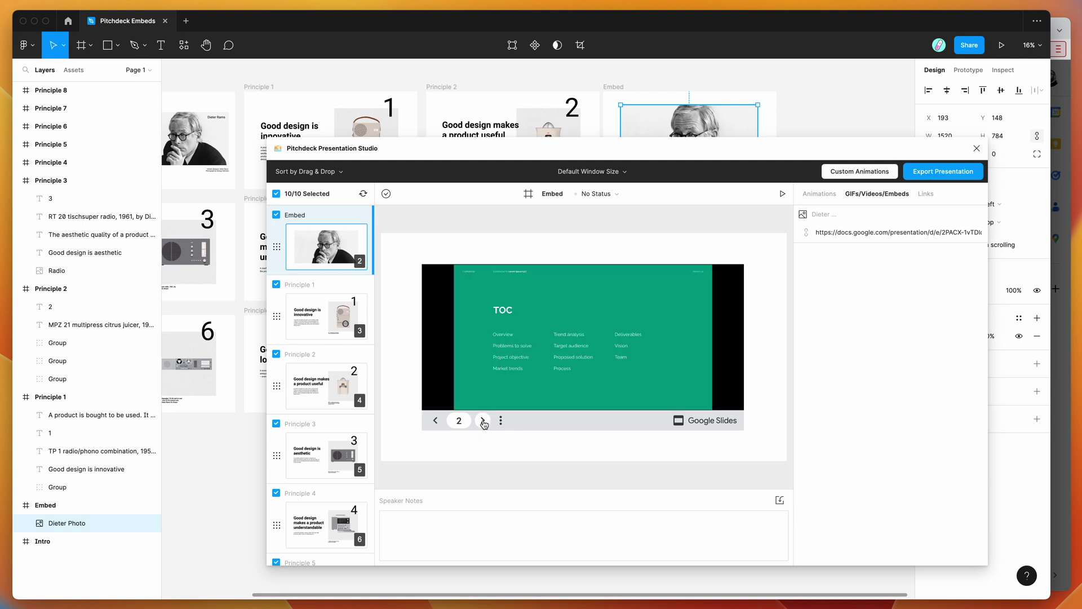
left_click(483, 421)
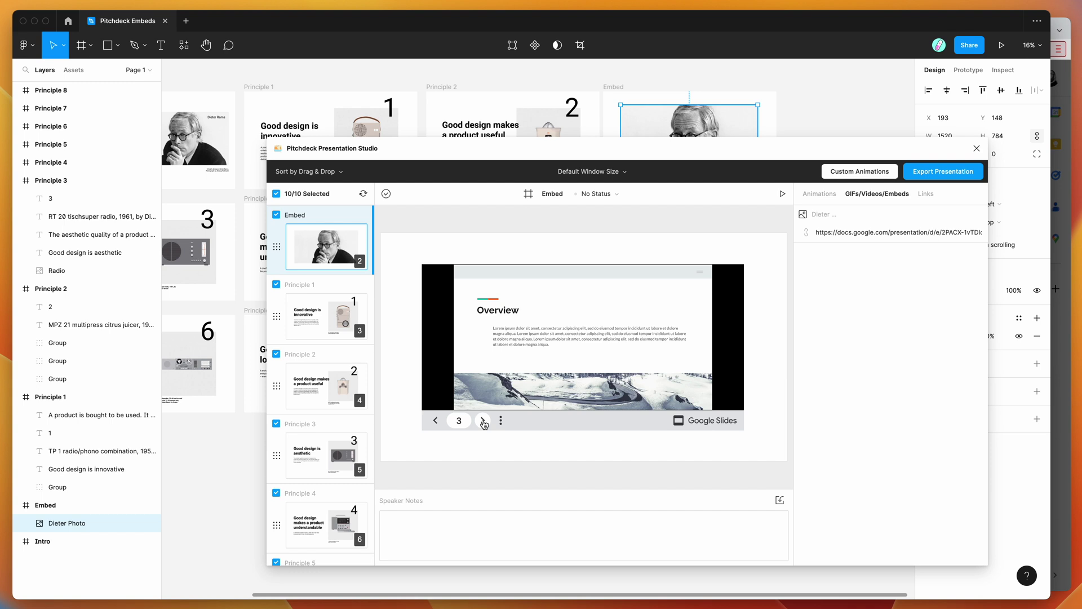
left_click(483, 421)
left_click(483, 421)
left_click(483, 421)
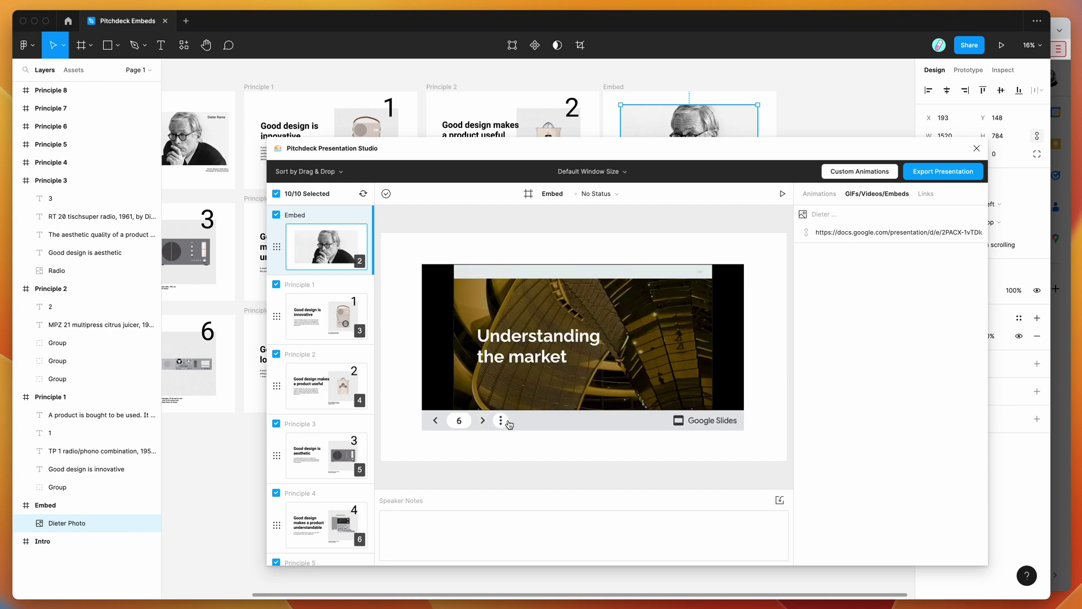
Turn on the embedded player's laser pointer, then close its options menu
left_click(501, 420)
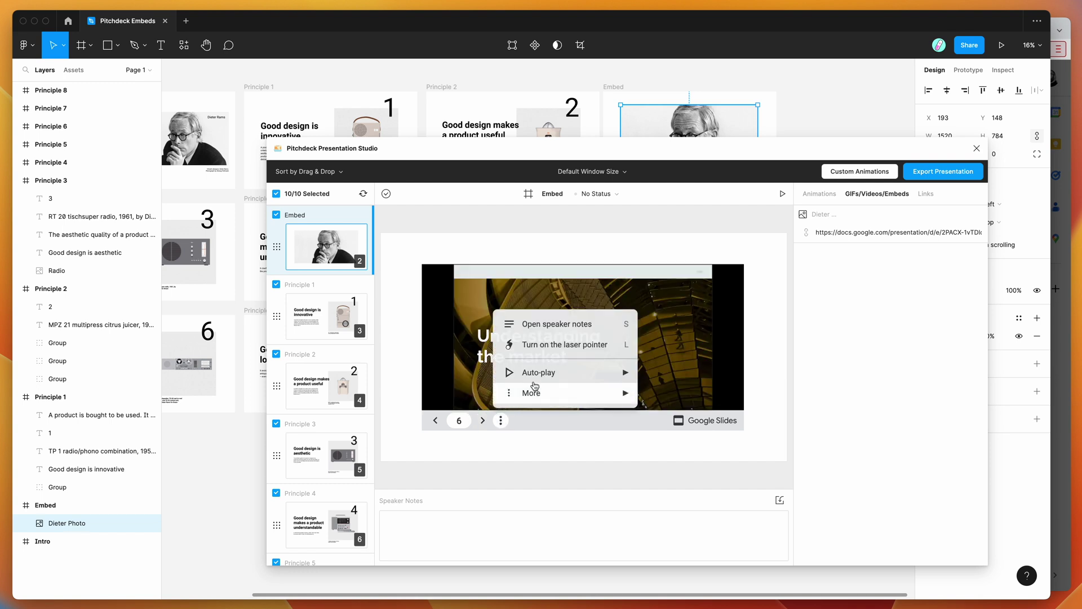
left_click(536, 344)
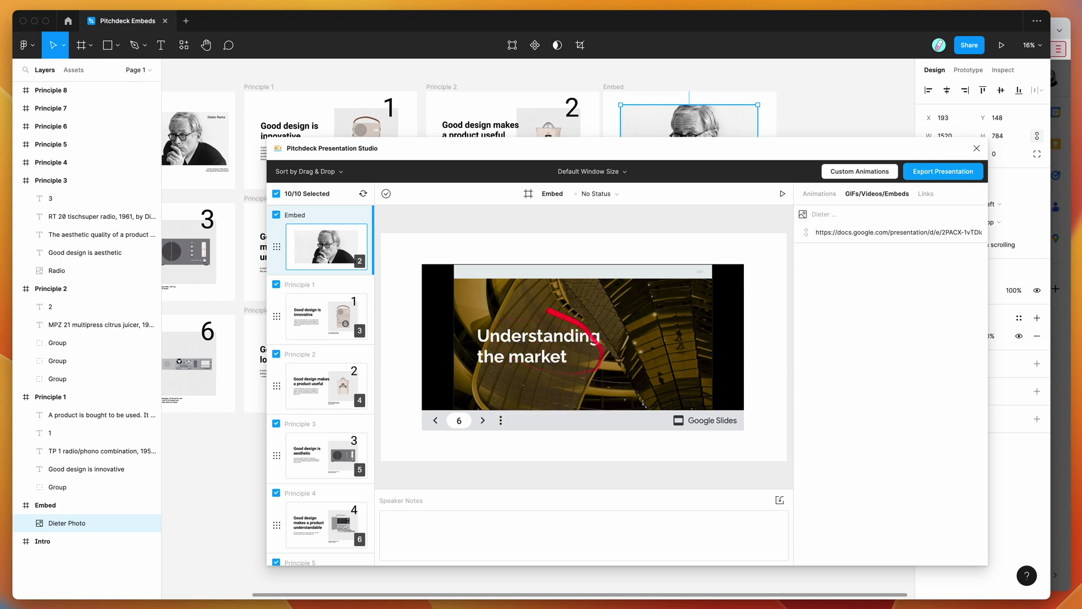
left_click(501, 420)
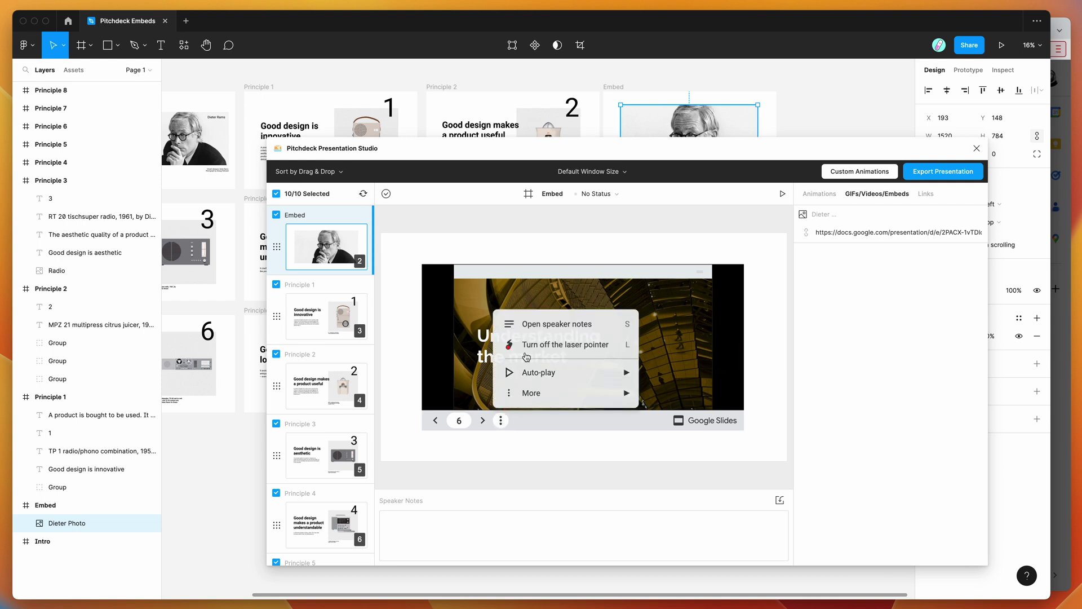
mouse_move(529, 398)
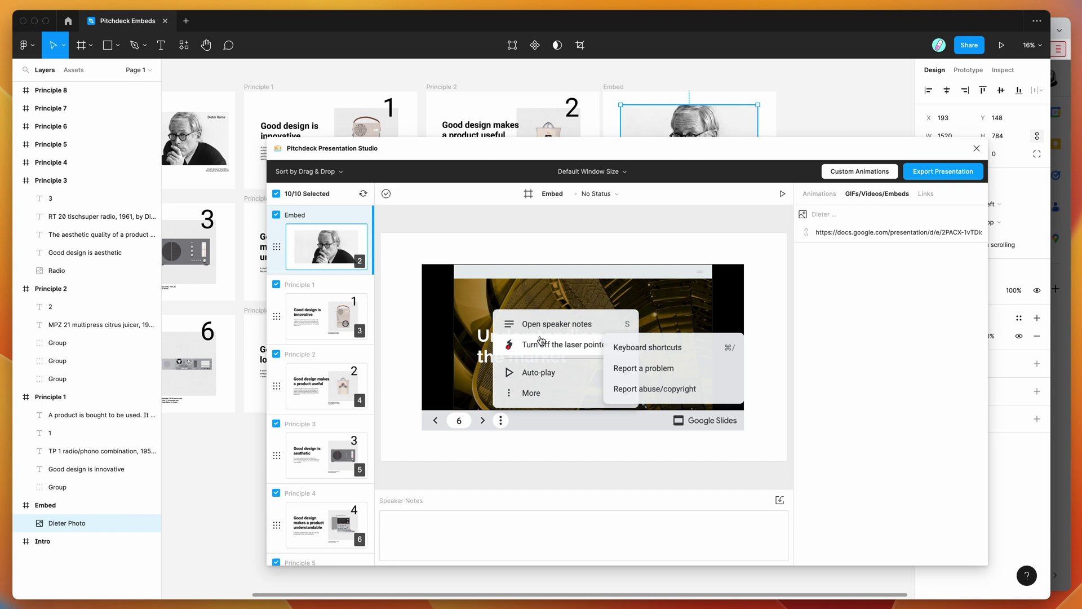
left_click(524, 345)
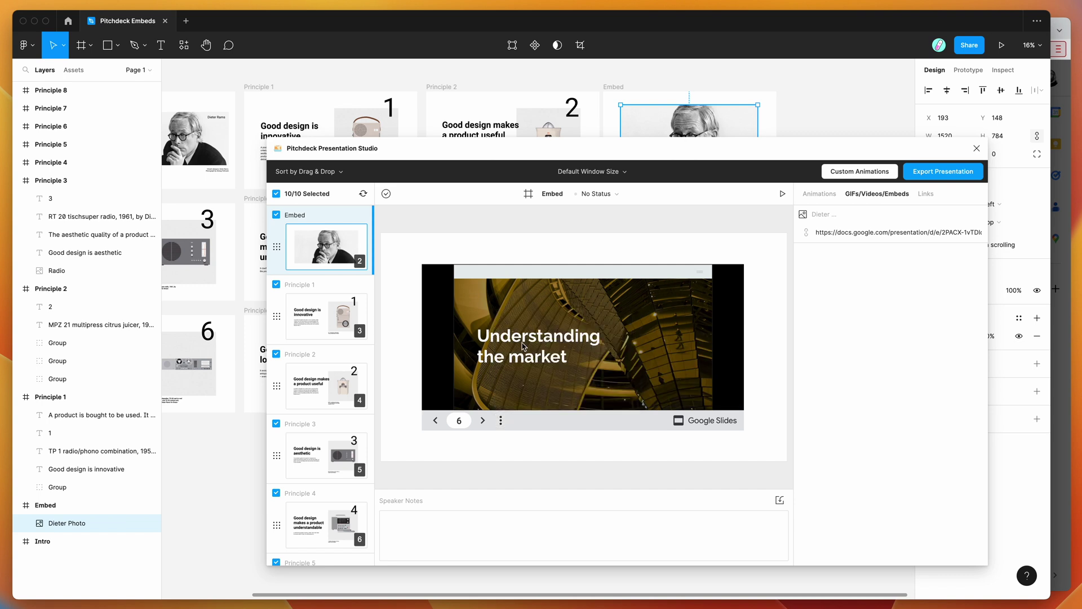
scroll(329, 265, "up", 2)
Preview the Intro and Principle 1 slides in the studio, returning to Intro
left_click(322, 259)
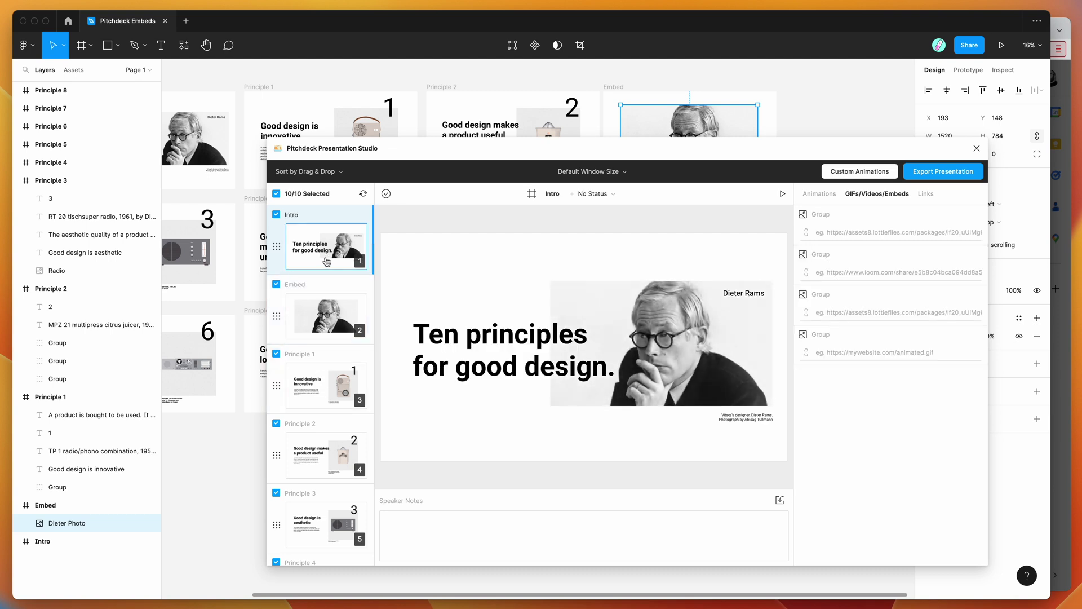
left_click(325, 385)
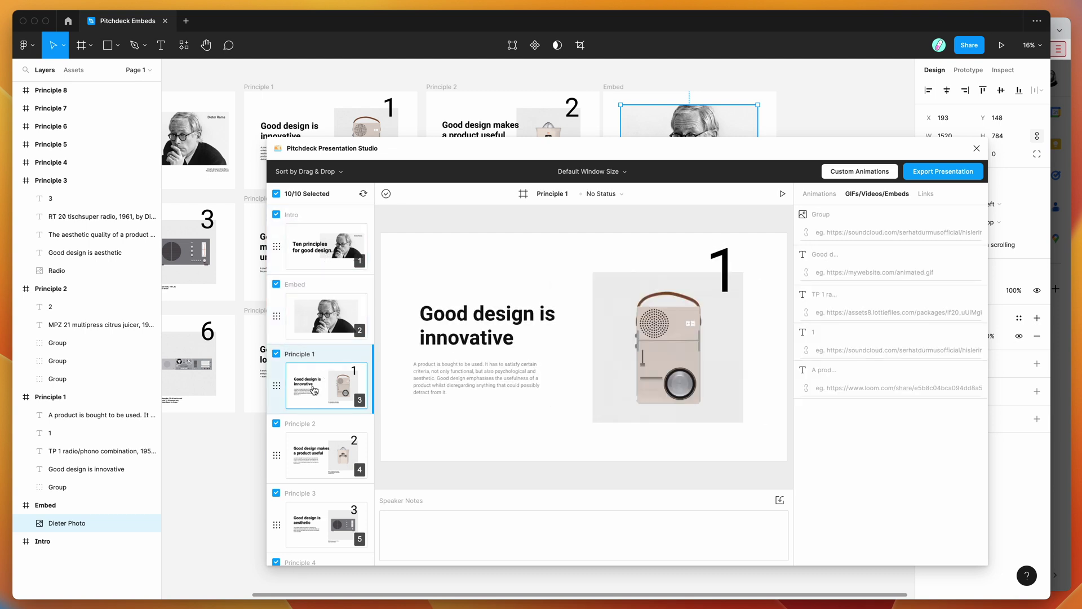
left_click(320, 453)
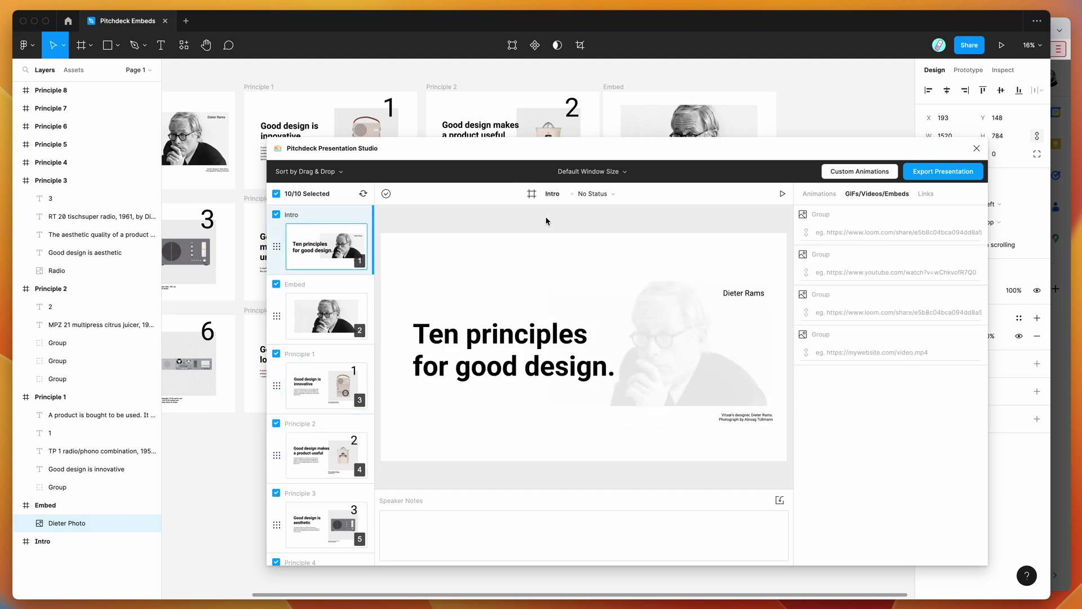
Export and update the web presentation, then copy its passwordless link
left_click(936, 176)
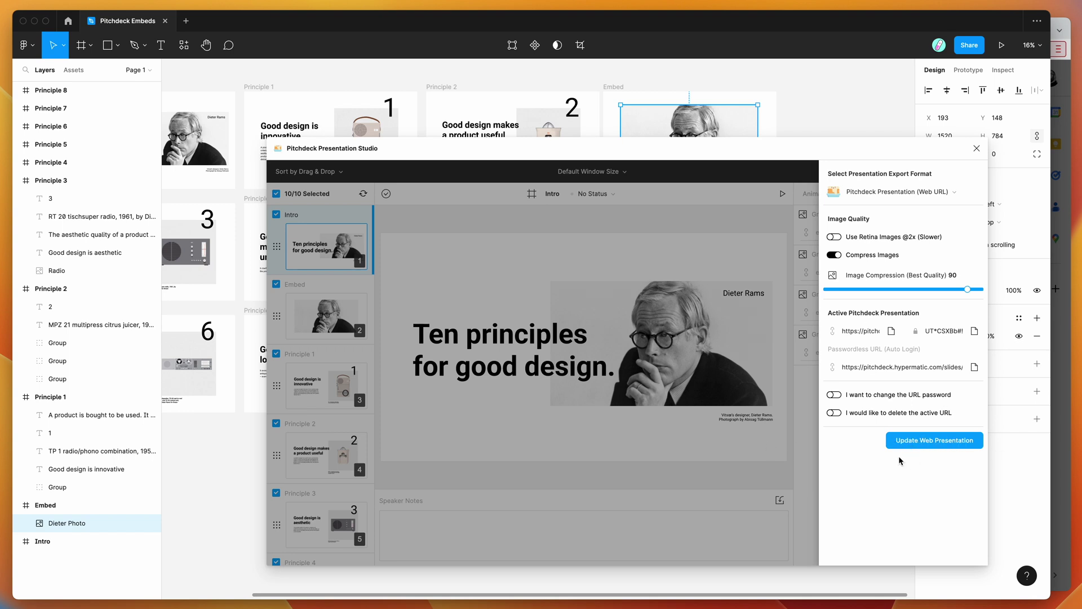
left_click(913, 440)
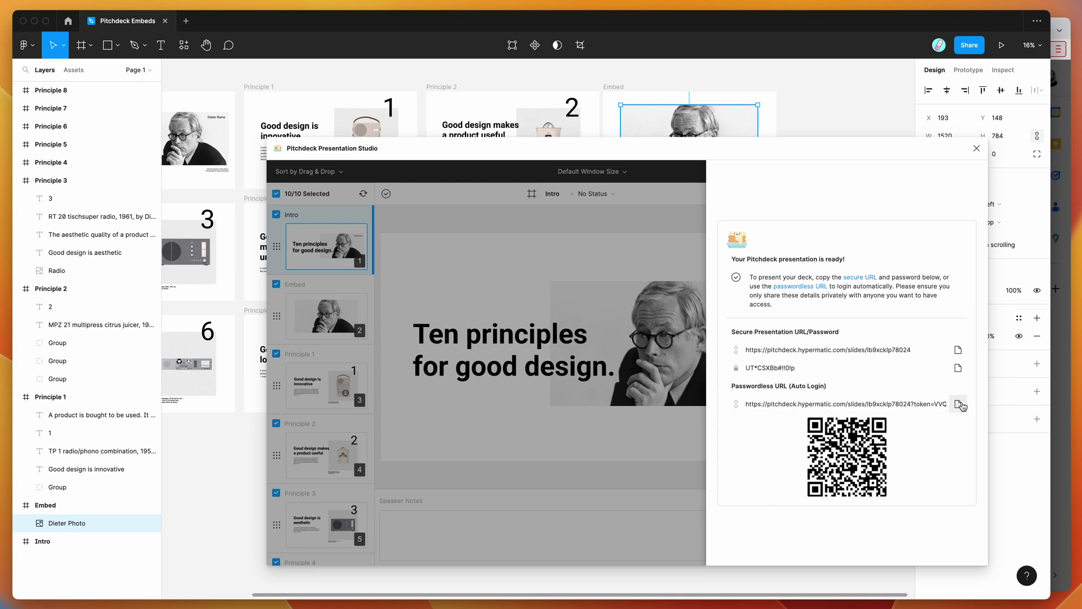
left_click(958, 404)
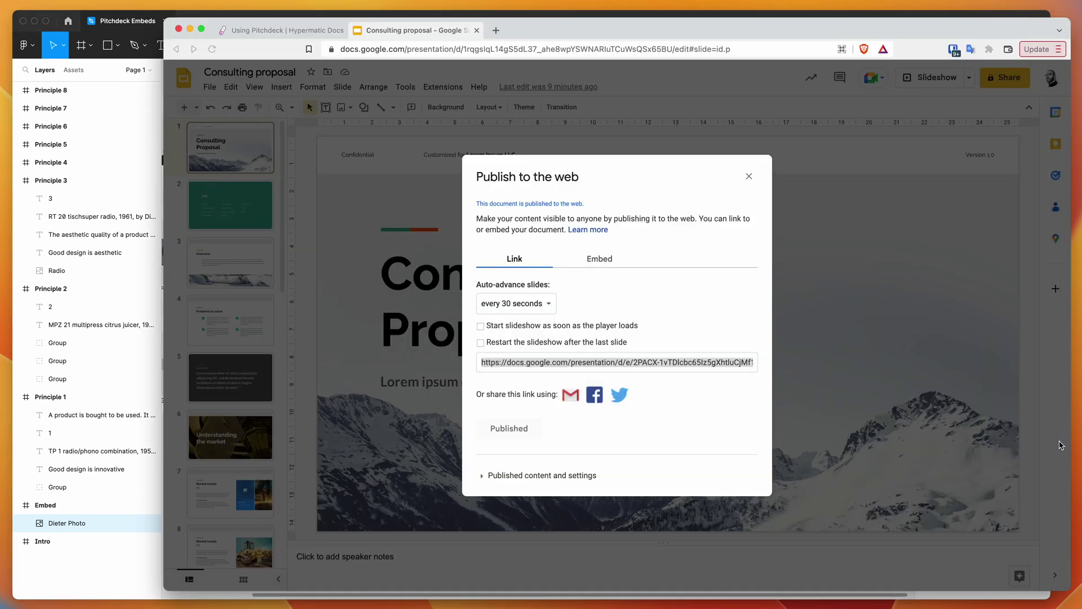
Load the passwordless link in the browser and view the Good design is innovative and Embed slides
left_click(535, 50)
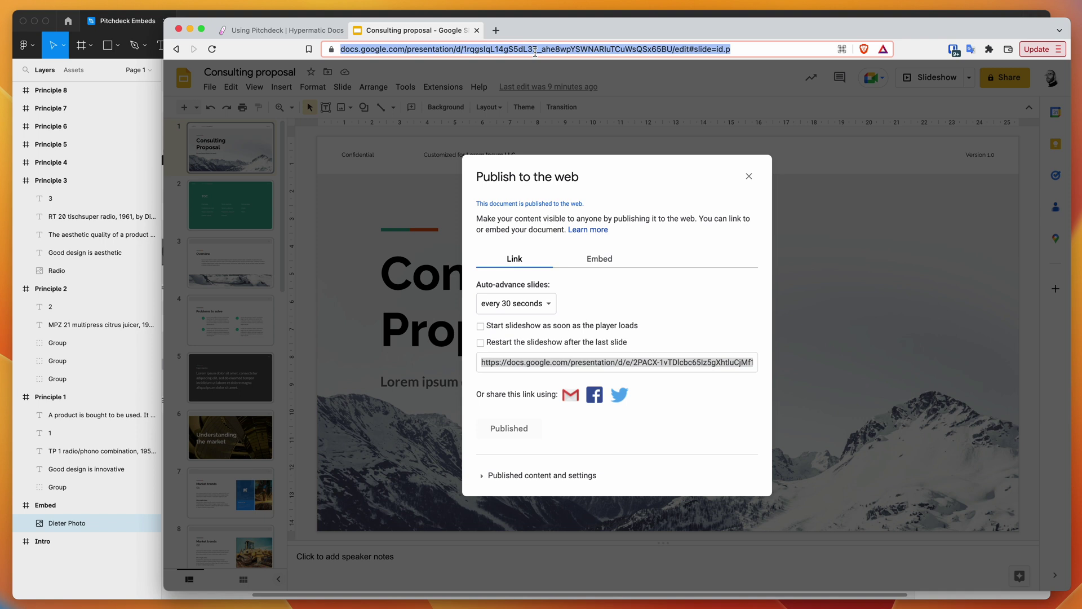
key("super+v")
key("Return")
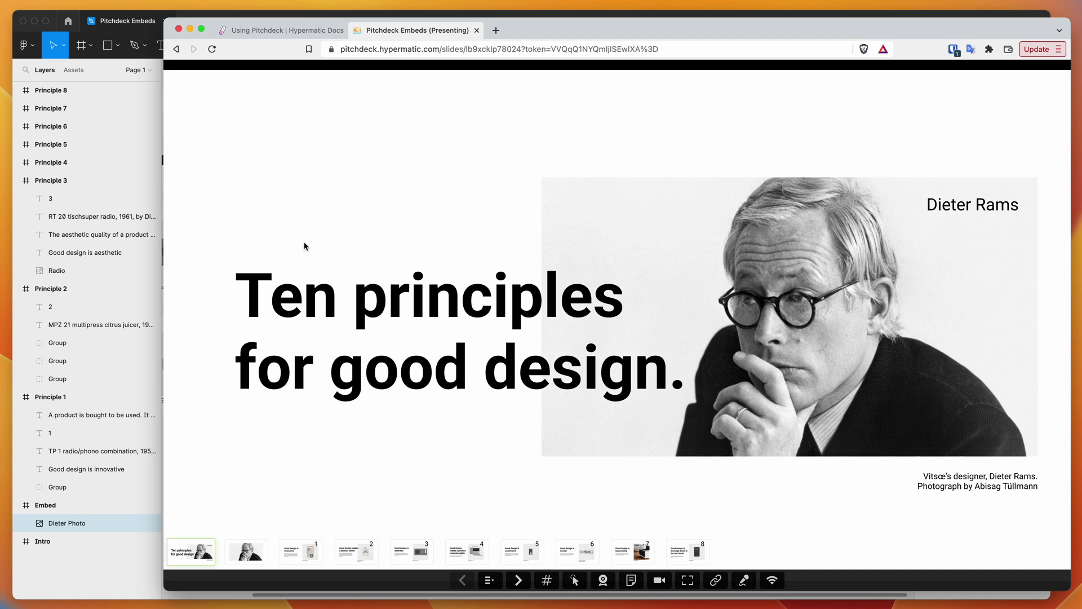
left_click(302, 555)
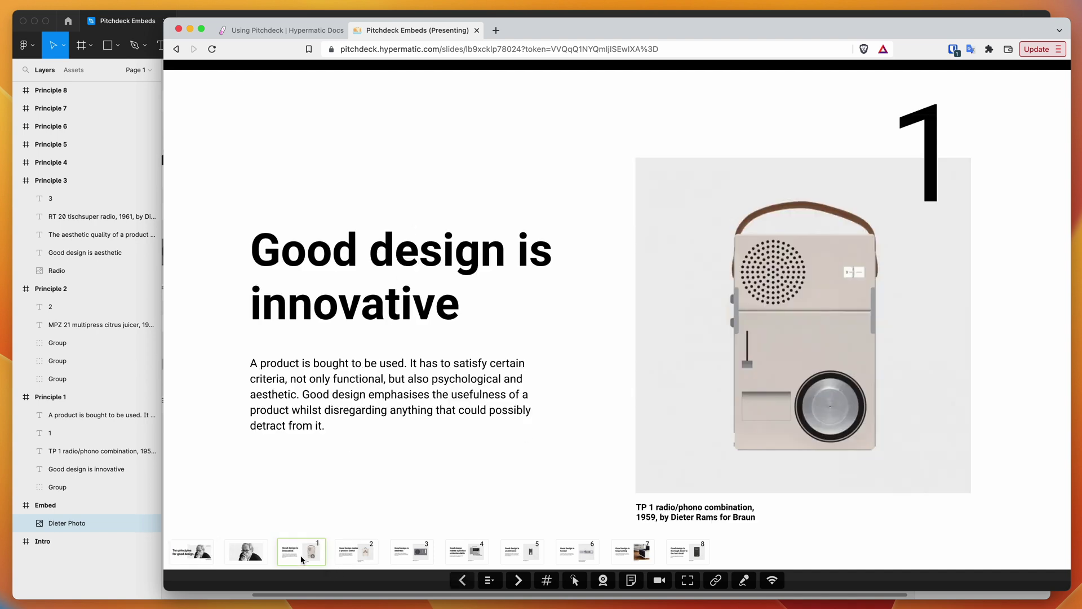
left_click(244, 555)
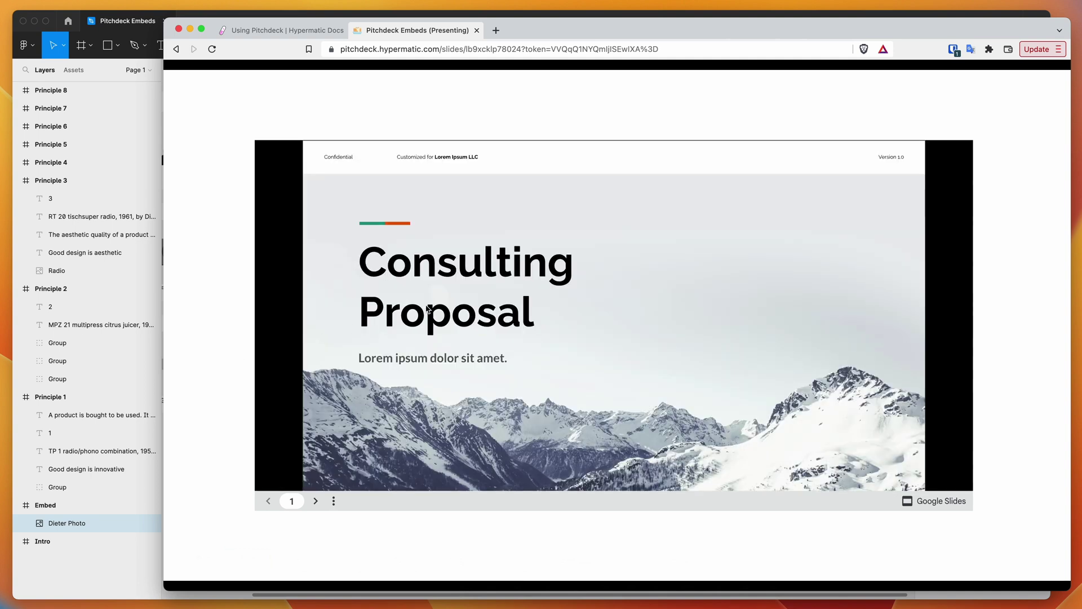
Step the embedded Google Slides deck from the TOC slide forward to Trend analysis
left_click(316, 501)
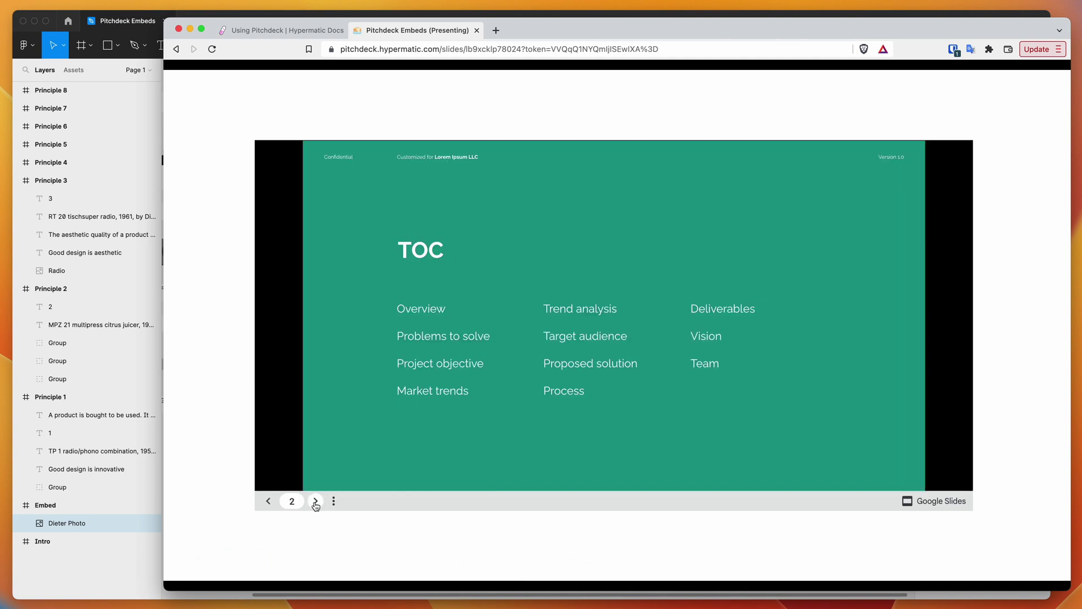
left_click(316, 501)
left_click(315, 501)
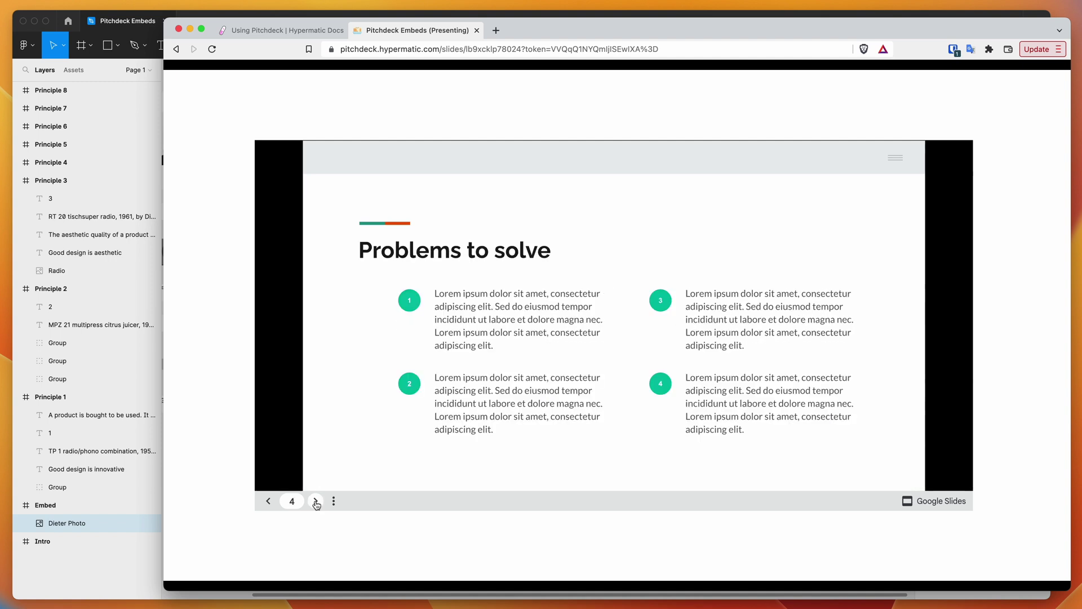
left_click(316, 501)
mouse_move(327, 524)
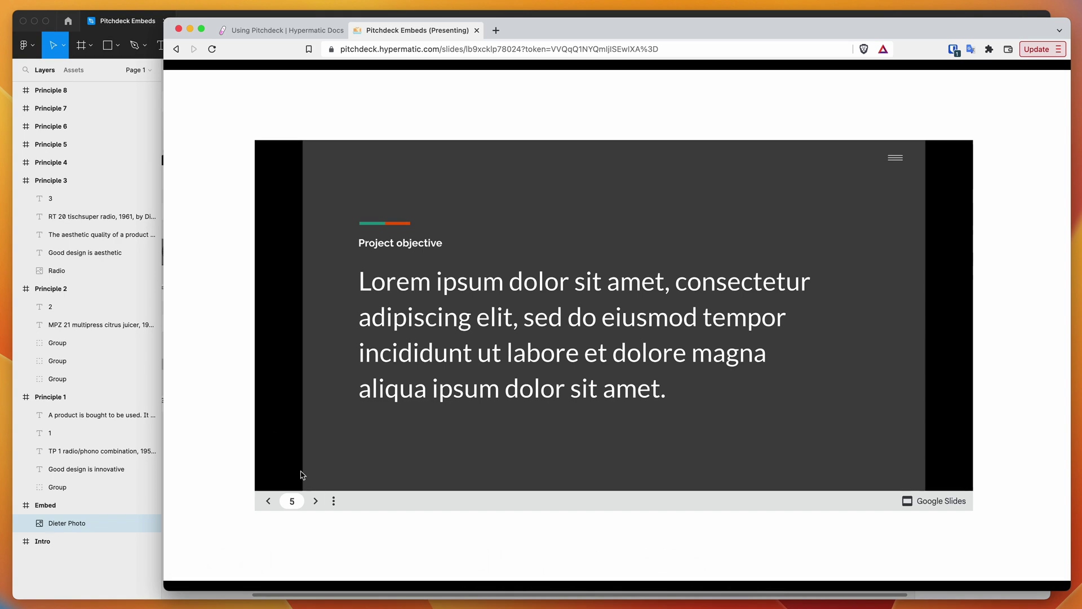
left_click(315, 501)
left_click(317, 502)
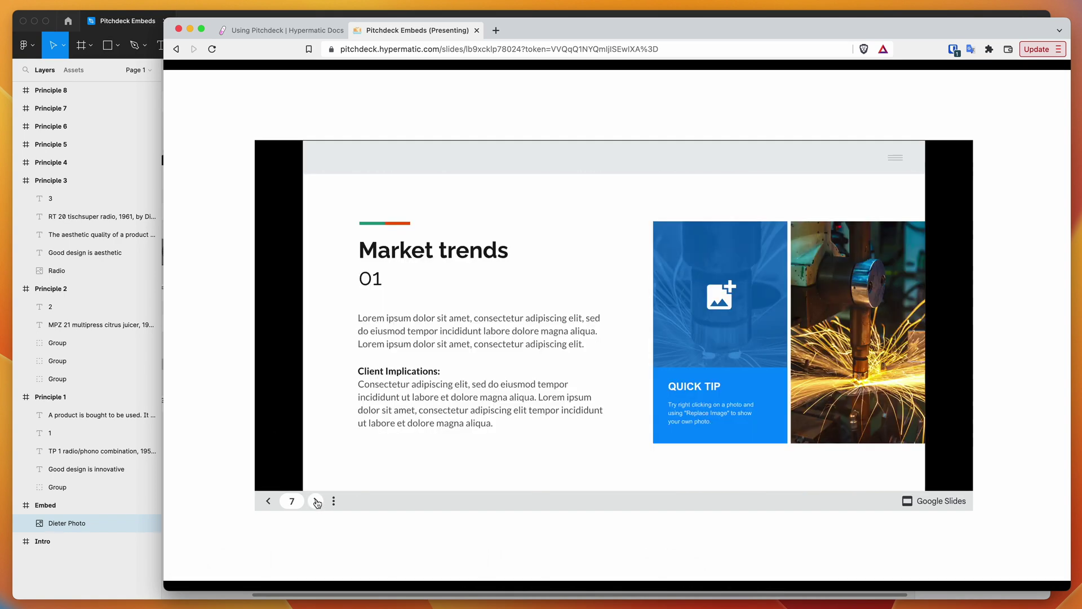
left_click(316, 501)
left_click(316, 501)
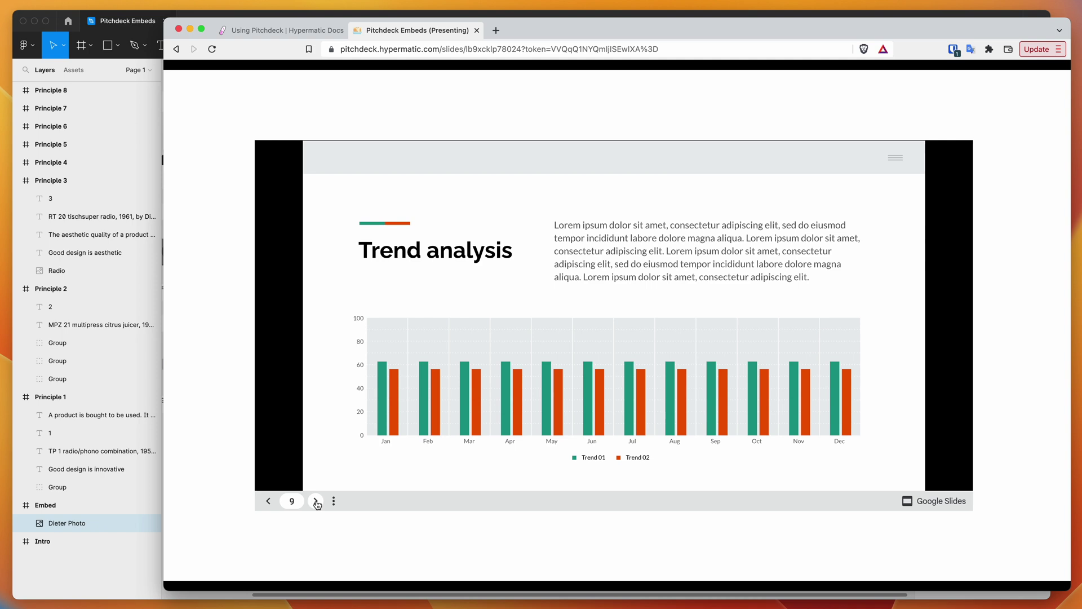
Continue through Process, Deliverables, Vision, Team and profiles to slide 20, Thank you, then return to Figma
left_click(316, 501)
left_click(316, 501)
left_click(317, 501)
left_click(316, 501)
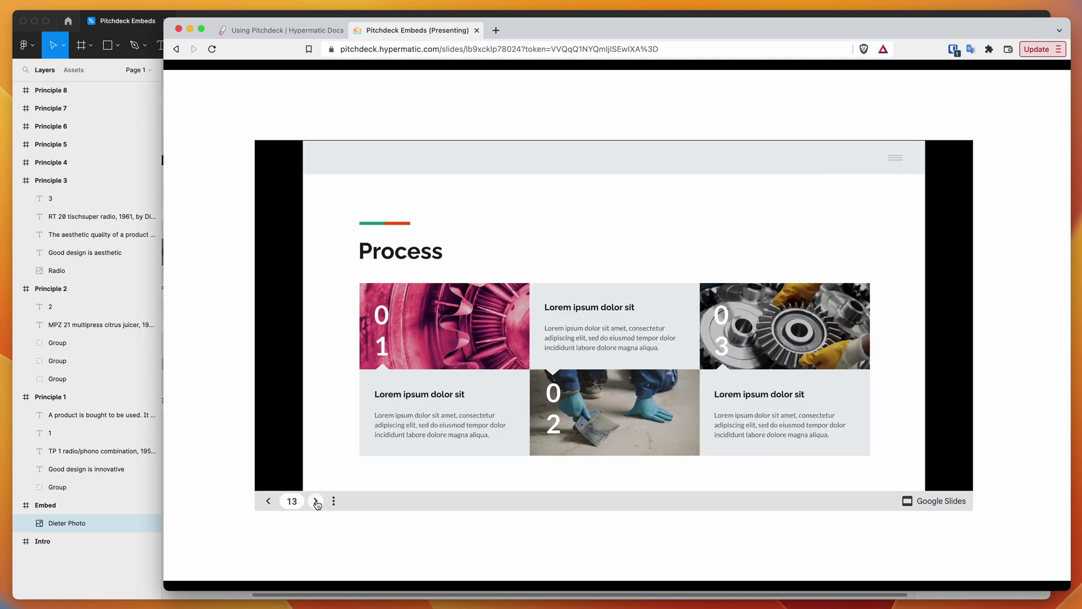
left_click(316, 501)
left_click(317, 501)
left_click(316, 501)
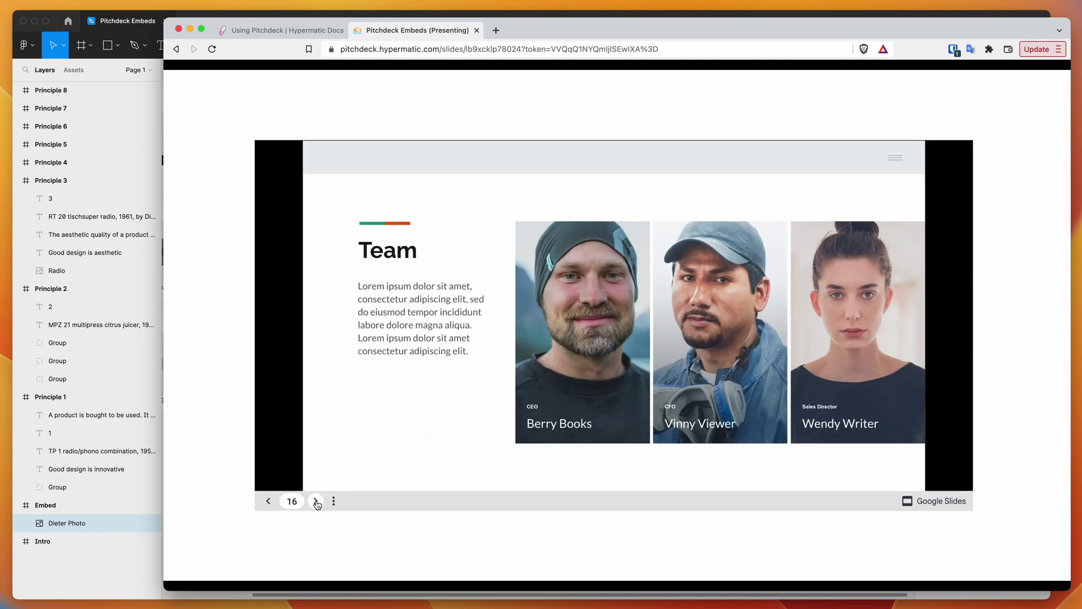
left_click(316, 501)
left_click(317, 501)
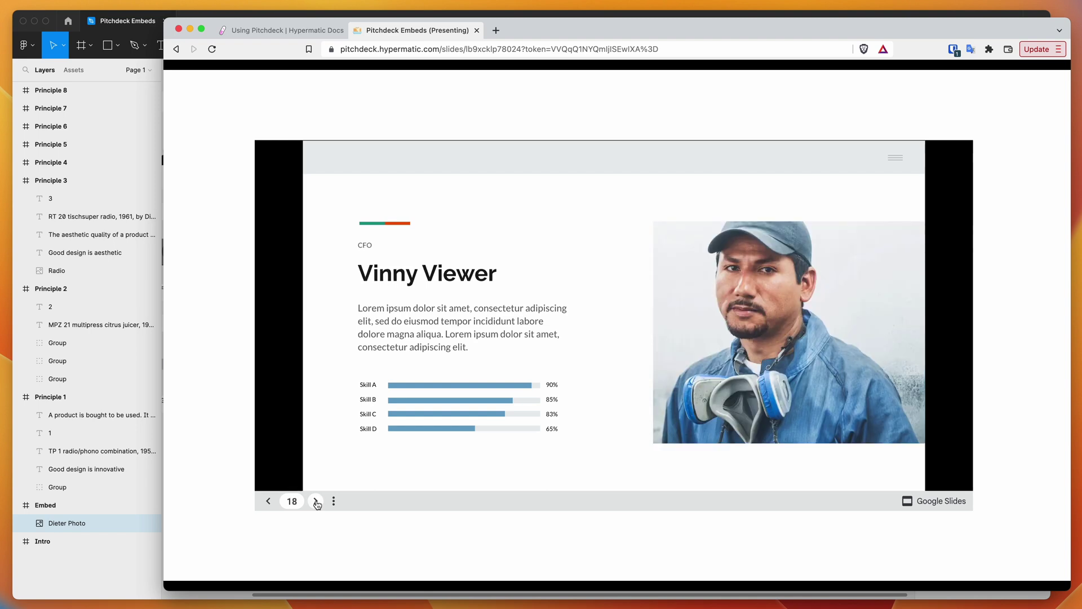
left_click(316, 501)
left_click(316, 501)
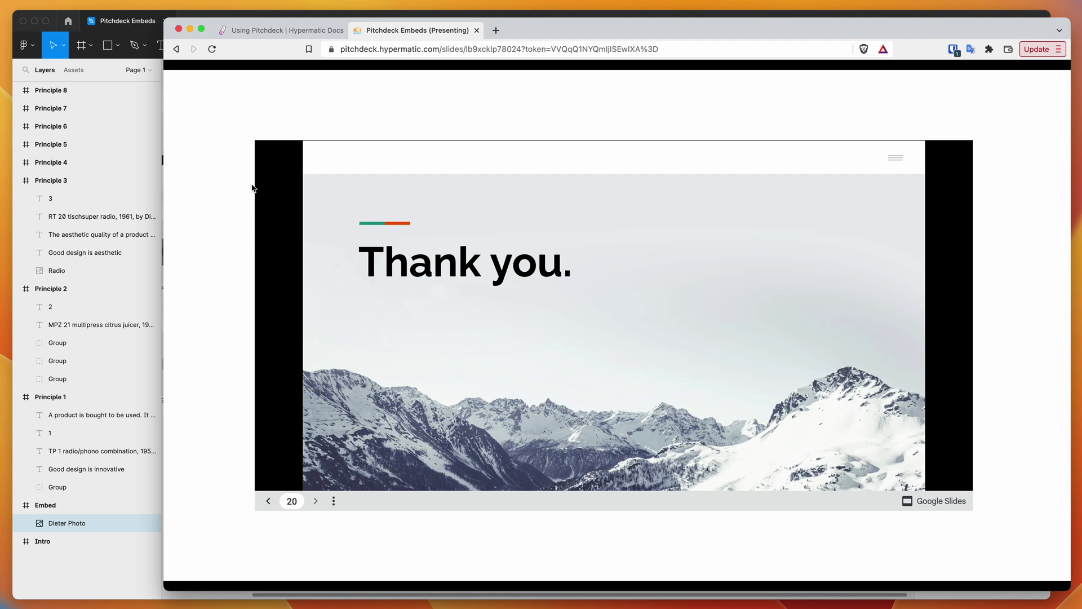
left_click(550, 16)
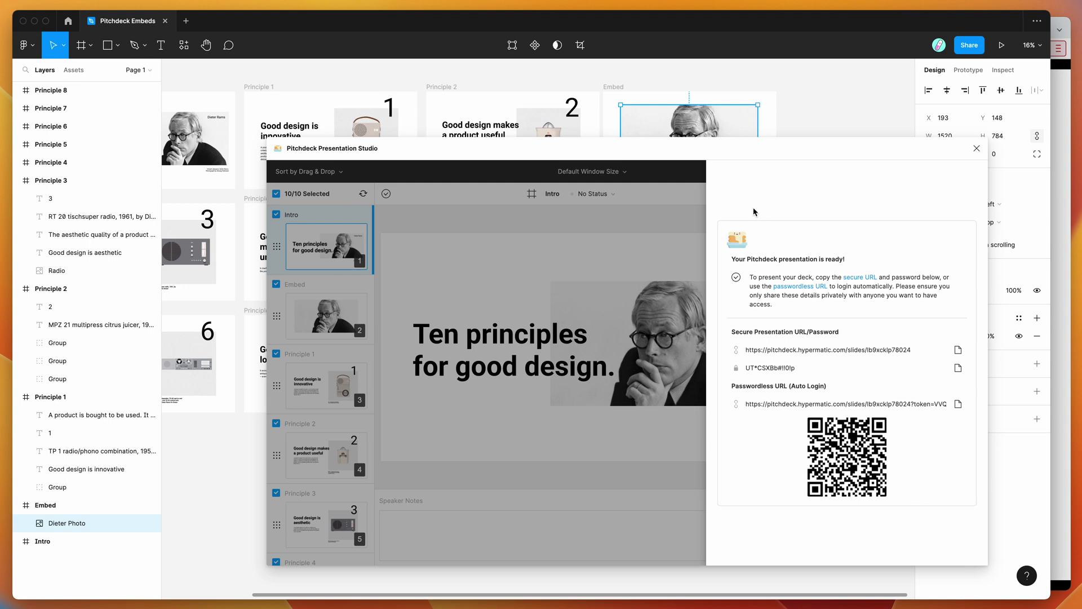
Dismiss the presentation-ready summary and preview the Embed slide in the Pitchdeck studio
left_click(651, 223)
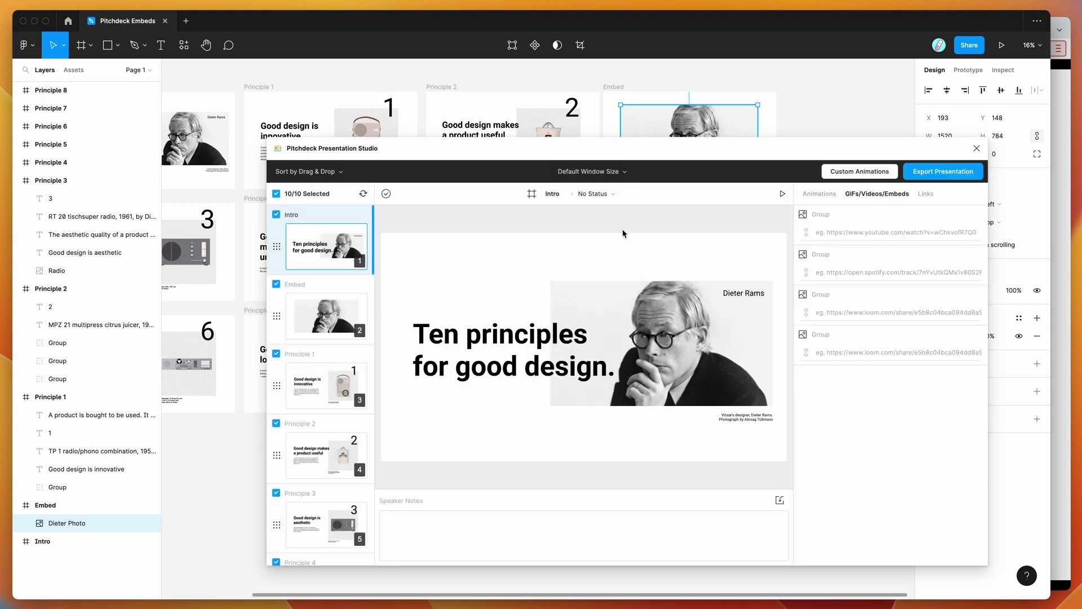
left_click(333, 308)
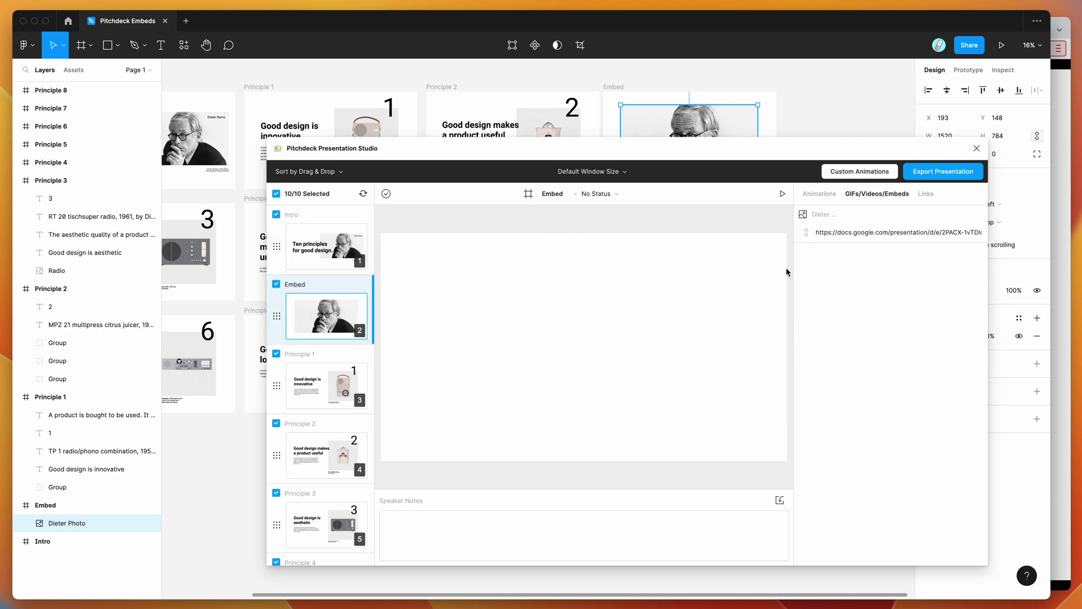